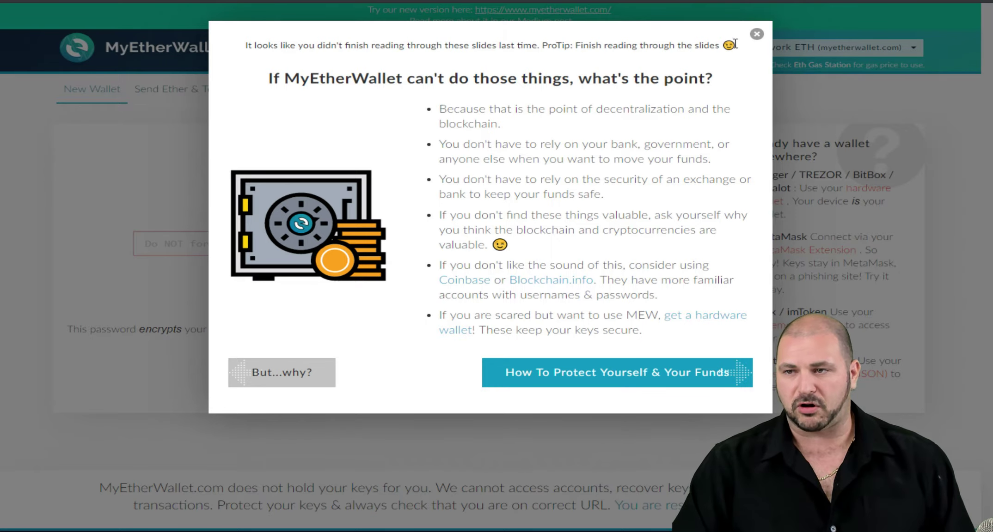
# Close the introductory slides to reveal the MyEtherWallet homepage
pyautogui.click(756, 34)
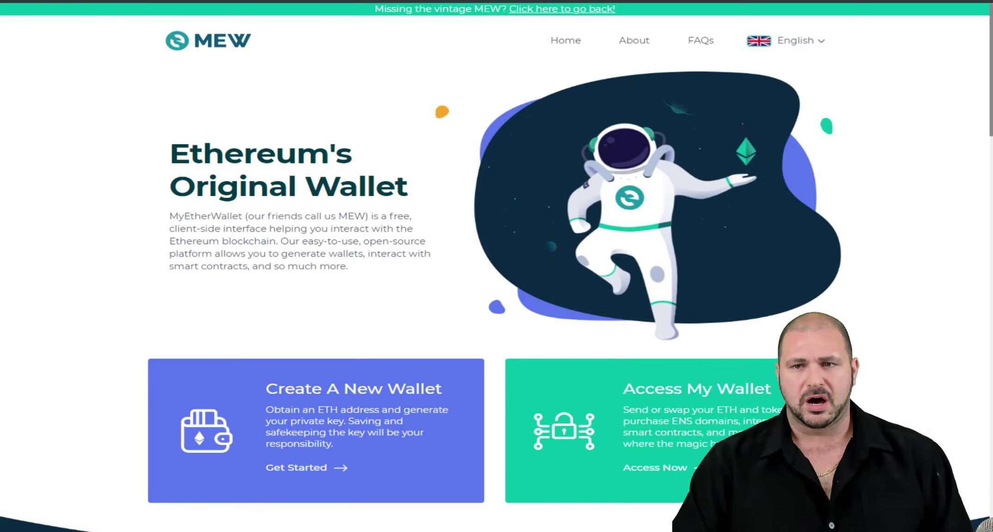
# Start creating a new wallet from the MyEtherWallet homepage
pyautogui.scroll(-5, 535, 379)
pyautogui.scroll(5, 535, 379)
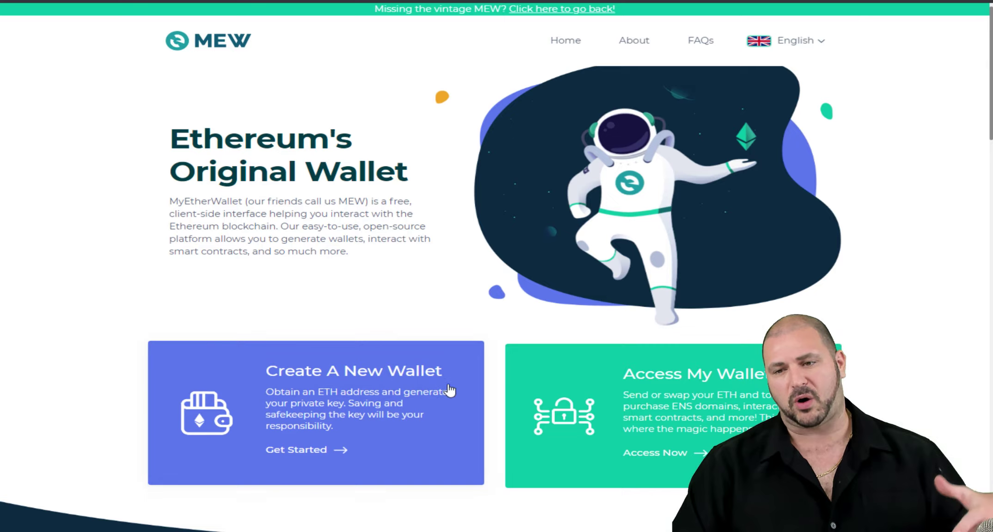
pyautogui.click(309, 426)
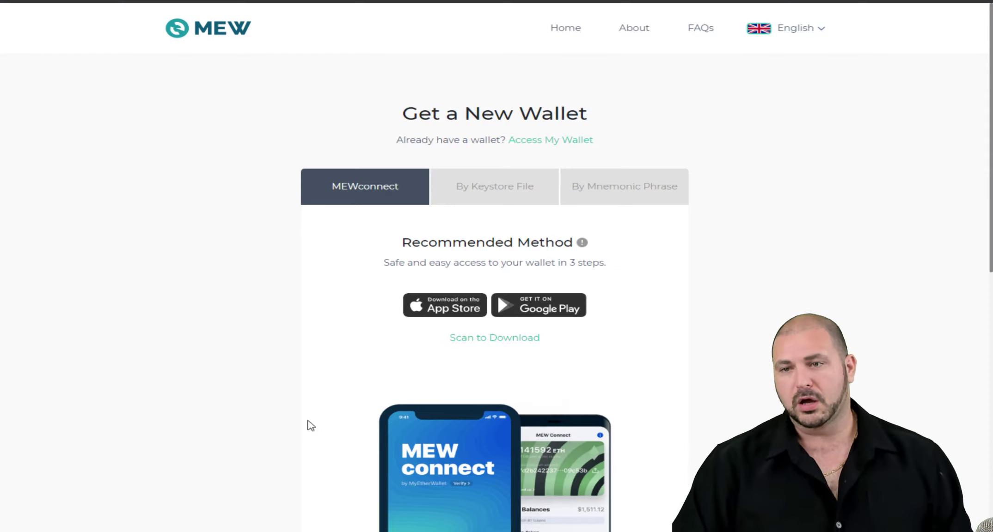
# Compare the keystore and mnemonic options, switching the phrase to 24 words and back to 12
pyautogui.scroll(-3, 244, 248)
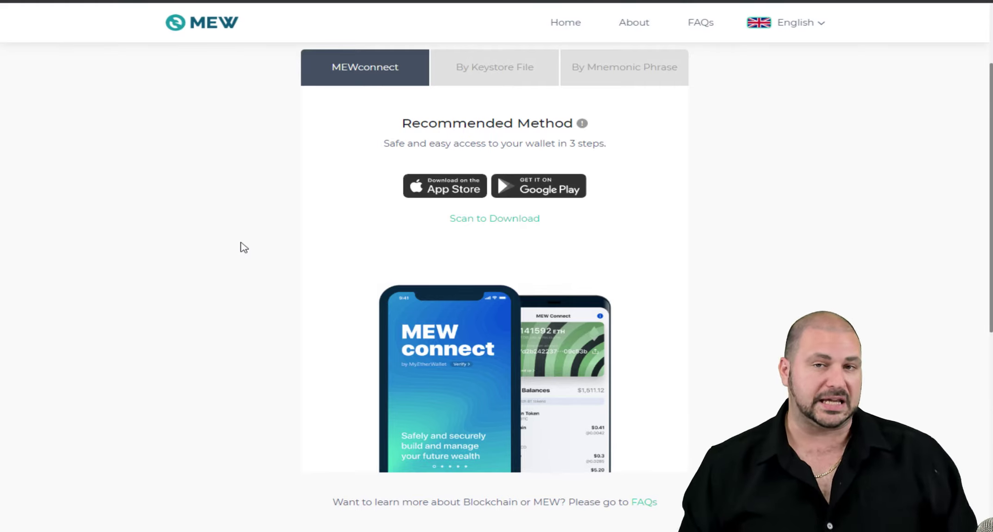
pyautogui.click(527, 67)
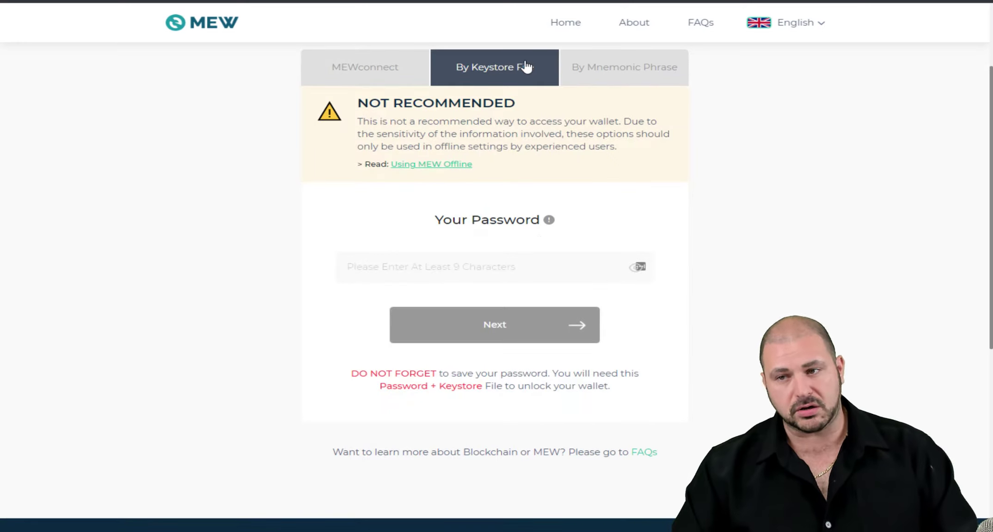
pyautogui.click(626, 79)
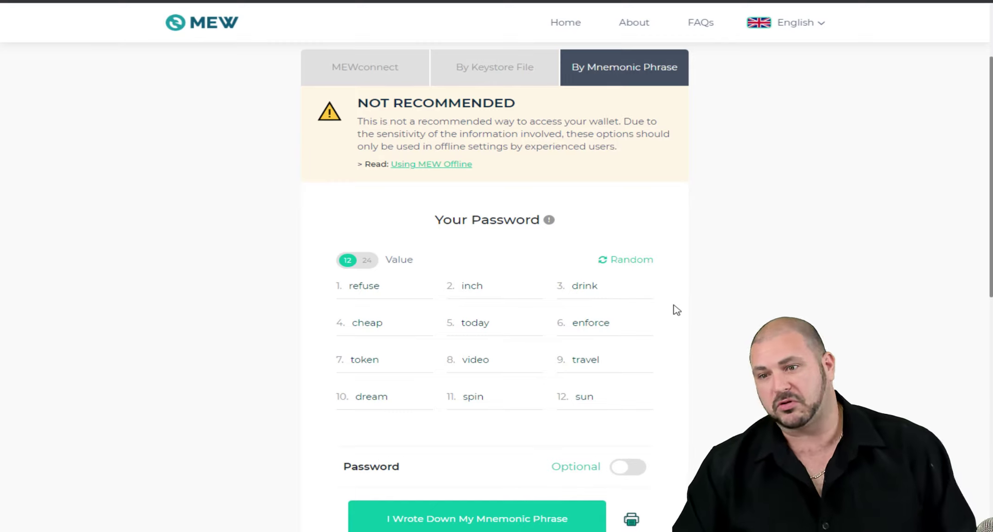
pyautogui.click(368, 260)
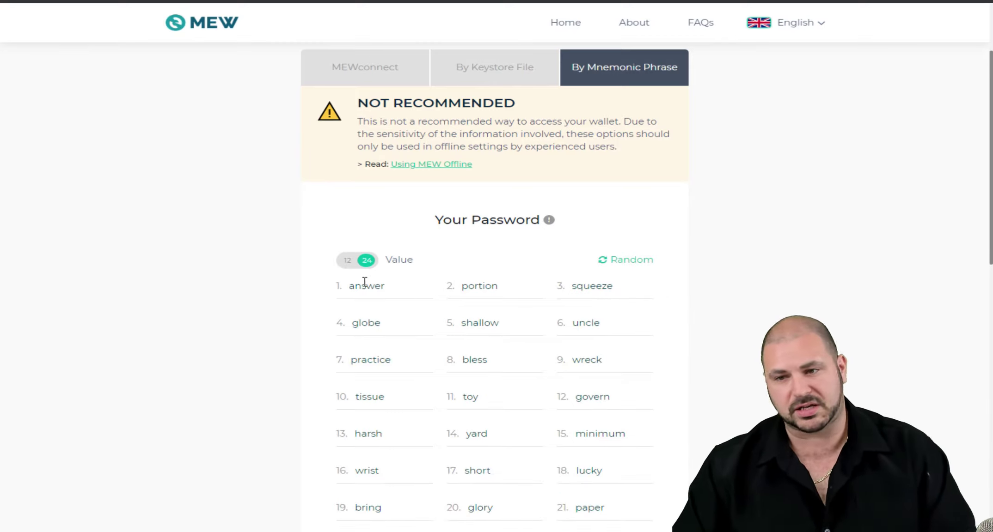
pyautogui.click(355, 262)
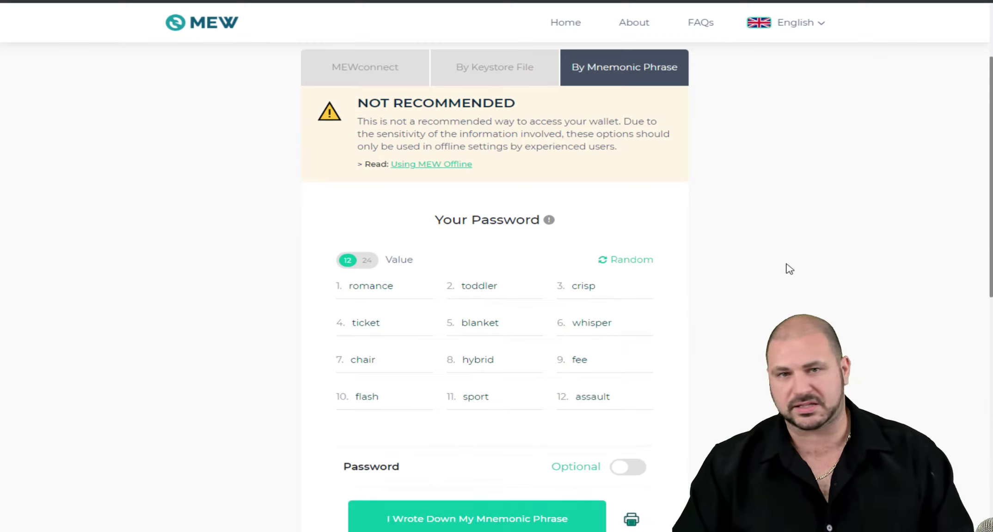
pyautogui.scroll(3, 791, 269)
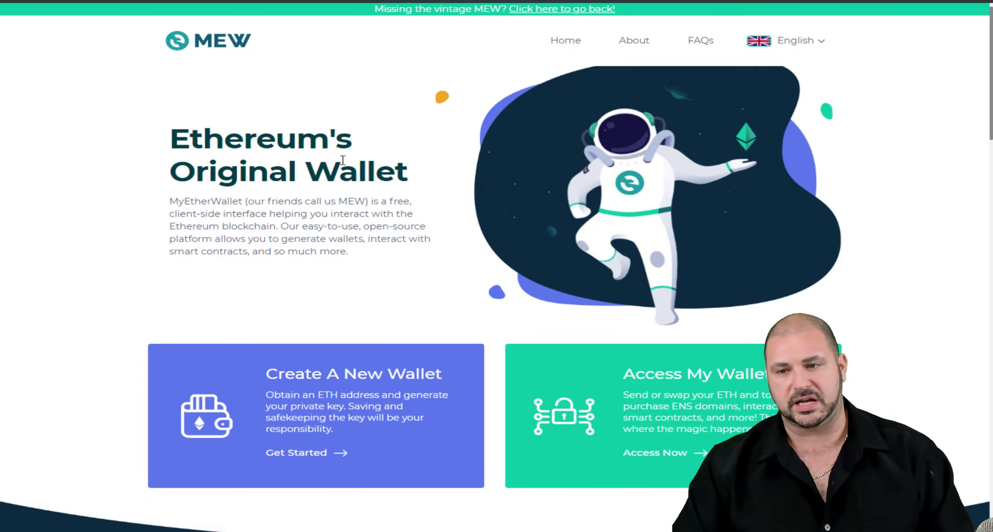
pyautogui.scroll(-2, 395, 225)
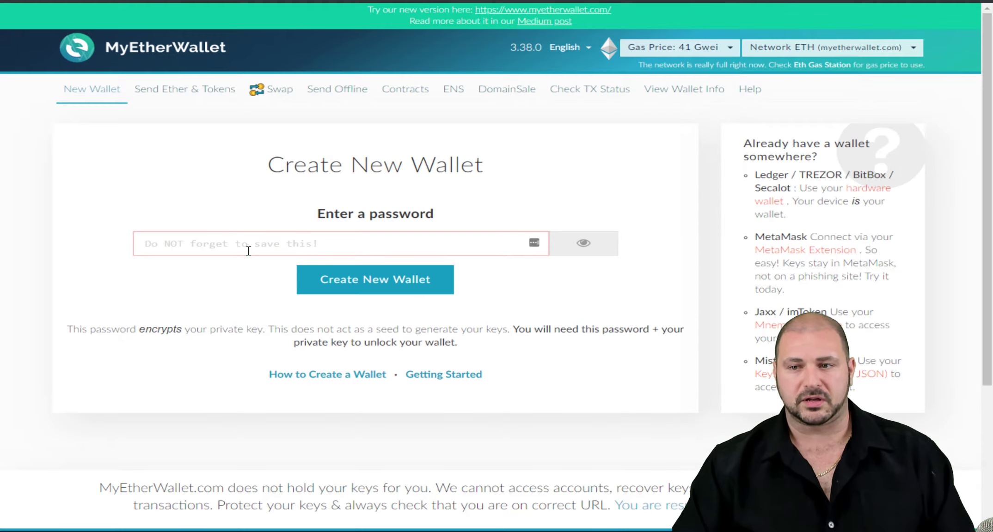
# Toggle the old site between Send Ether & Tokens and New Wallet, then open new MEW's Access My Wallet
pyautogui.click(168, 96)
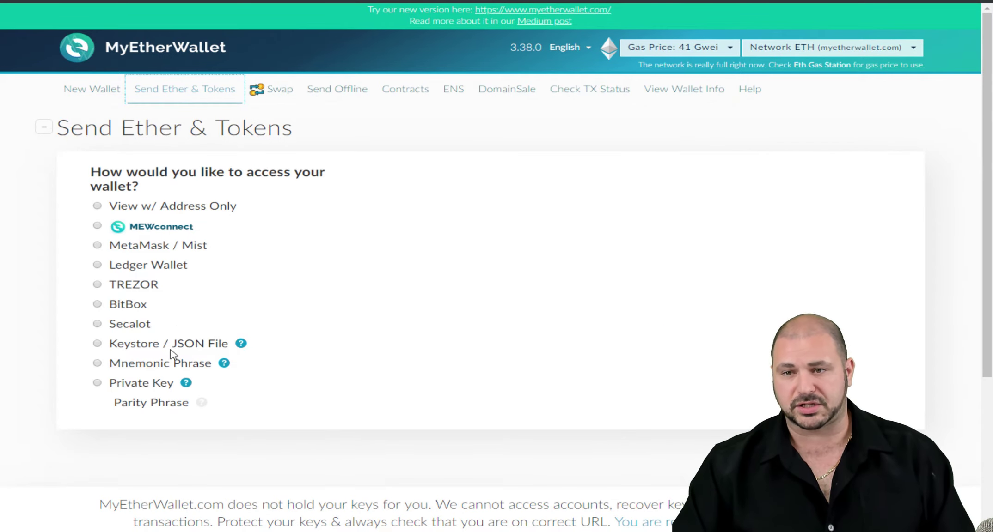
pyautogui.click(107, 92)
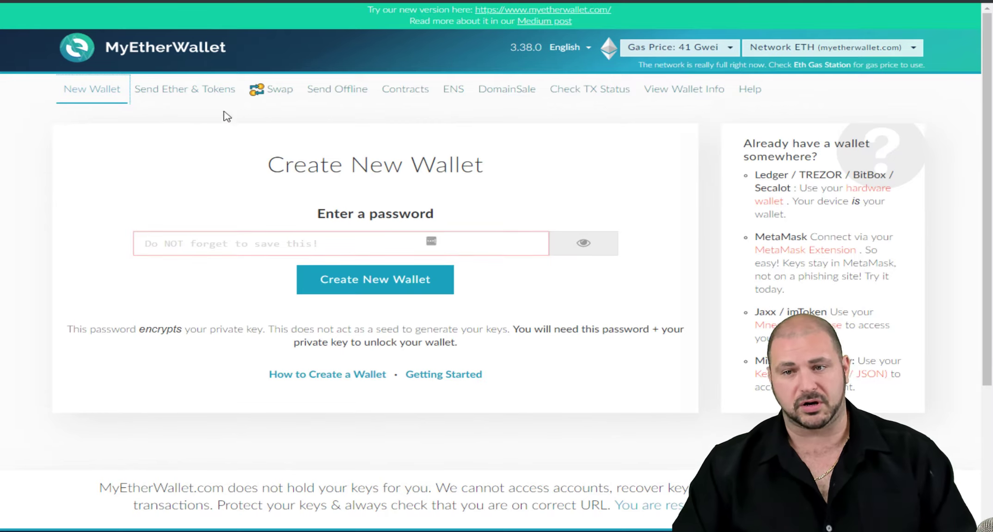
pyautogui.click(181, 99)
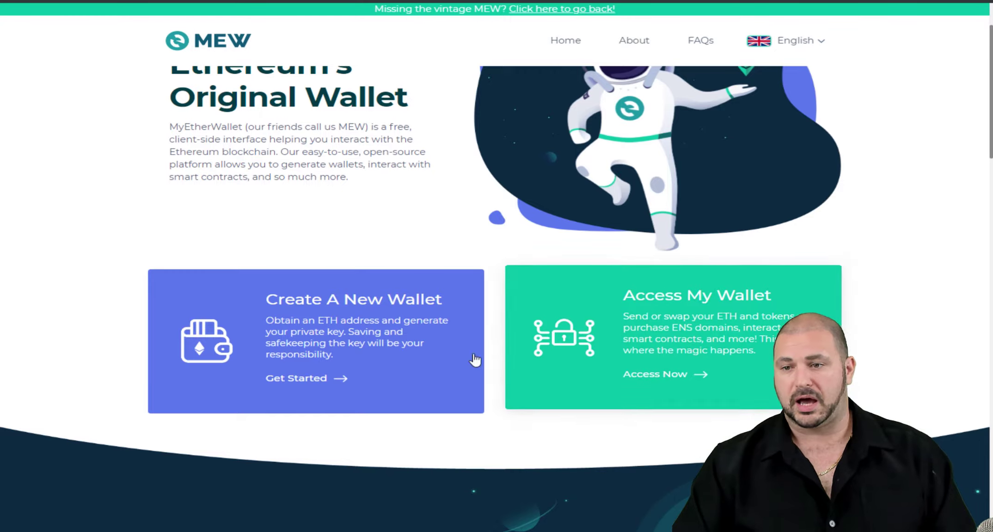
pyautogui.click(635, 347)
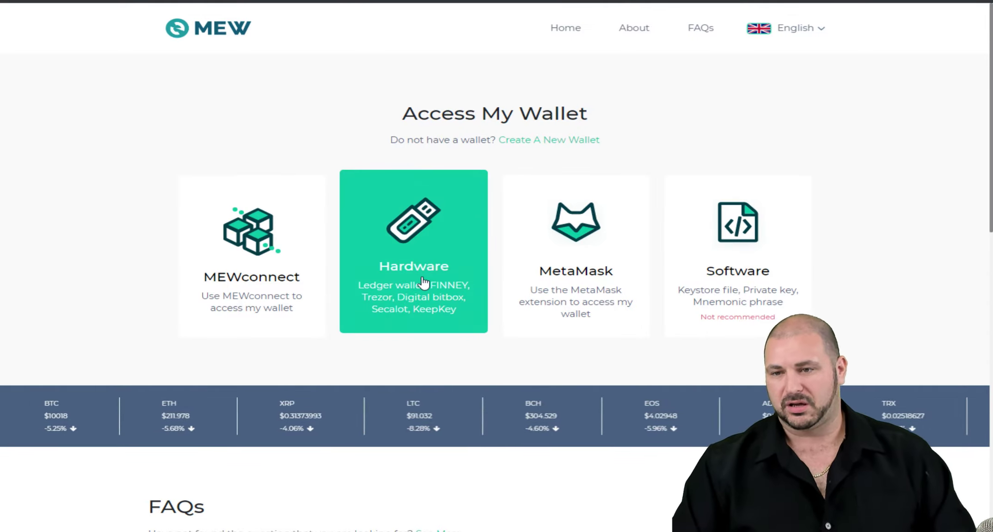
# Check the supported hardware wallets, selecting Trezor, then close without connecting
pyautogui.click(409, 282)
pyautogui.click(451, 284)
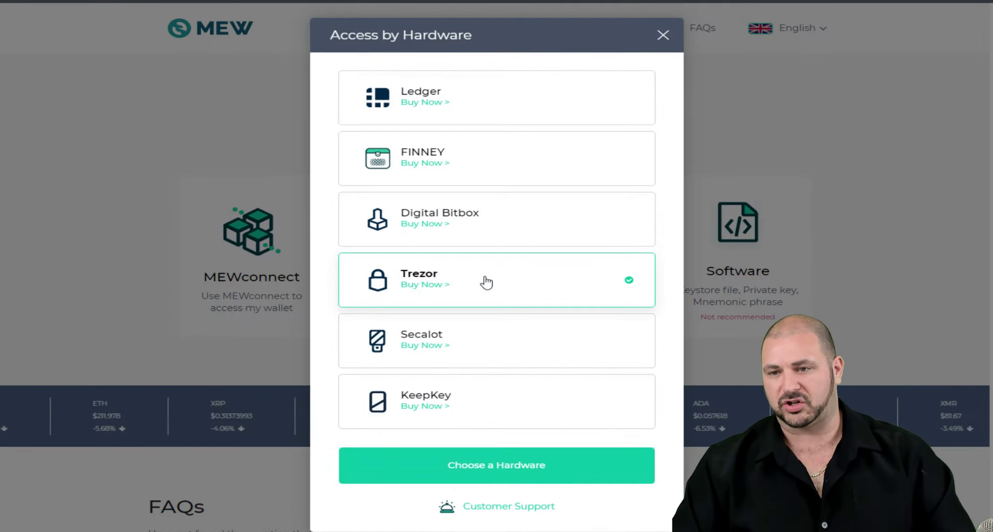
pyautogui.click(661, 37)
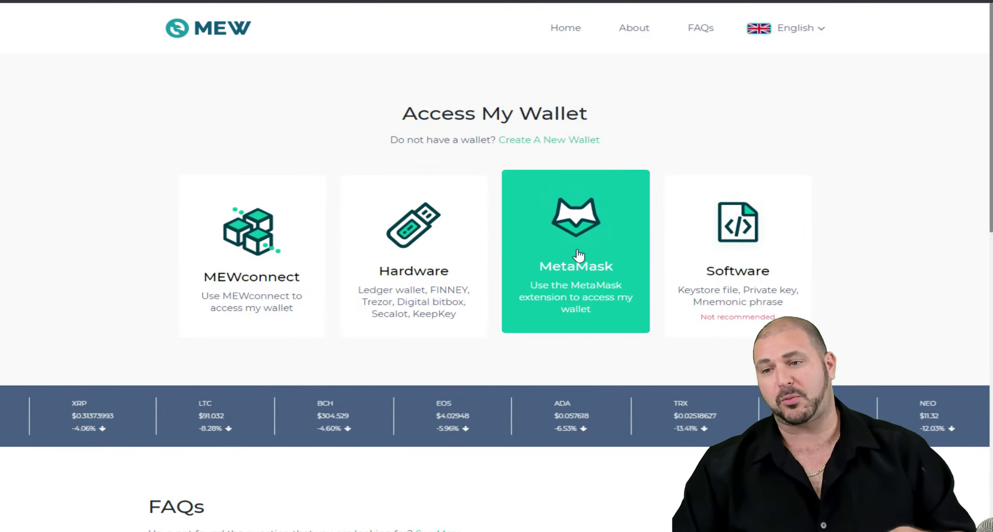
# Unlock the wallet through MetaMask in both the new and old versions, accepting the terms
pyautogui.click(577, 199)
pyautogui.click(451, 308)
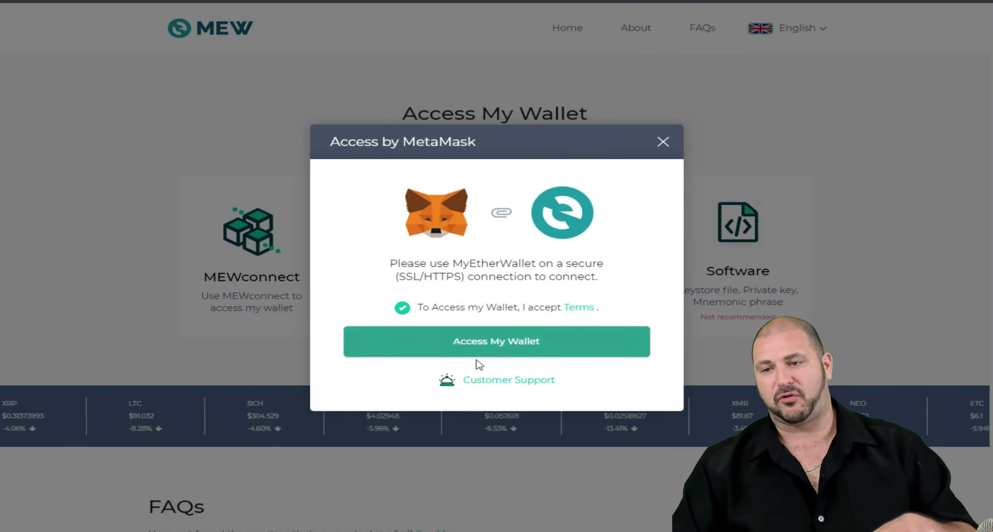
pyautogui.click(500, 347)
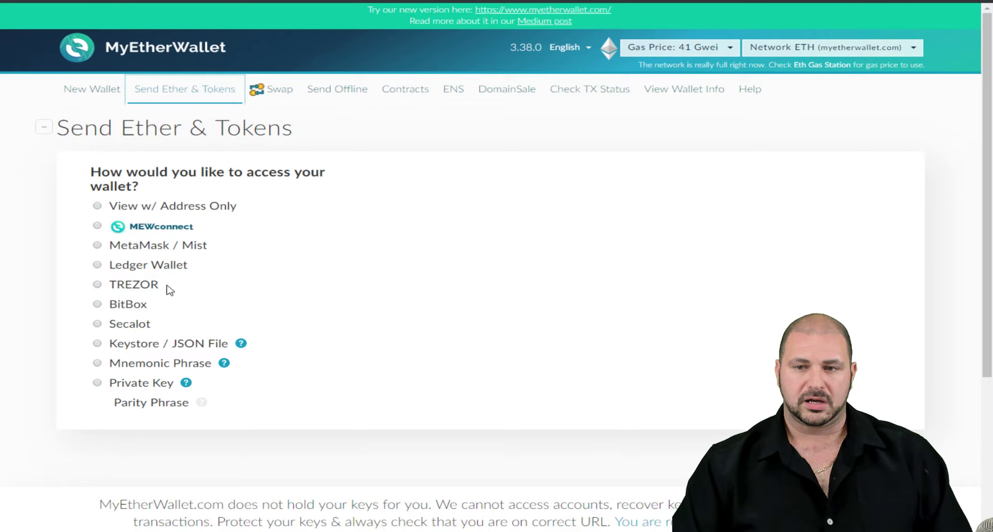
pyautogui.click(178, 248)
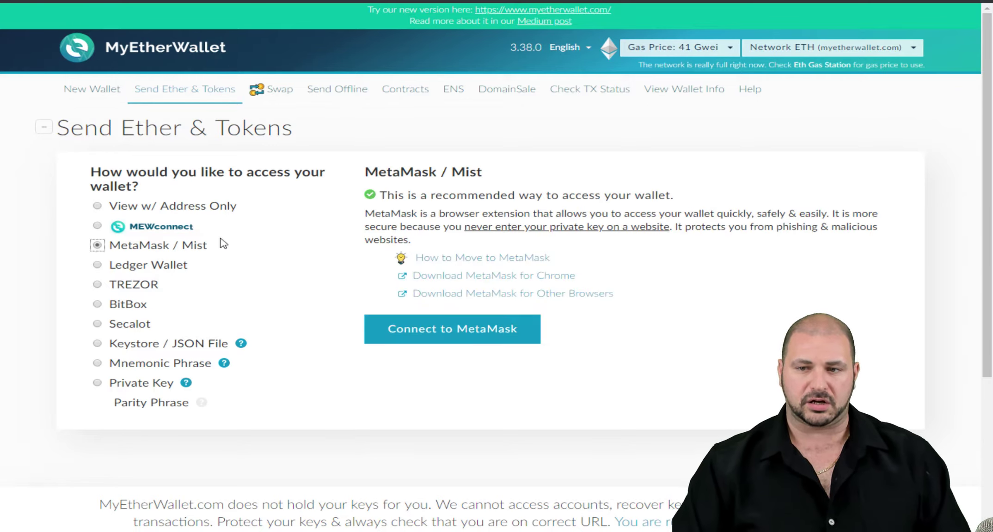
pyautogui.click(446, 331)
pyautogui.scroll(-3, 665, 228)
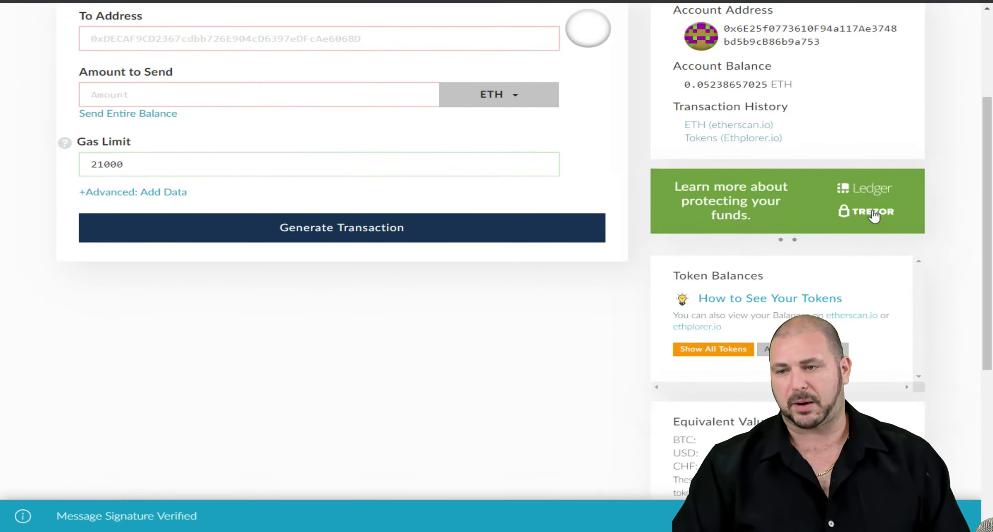
pyautogui.scroll(3, 366, 173)
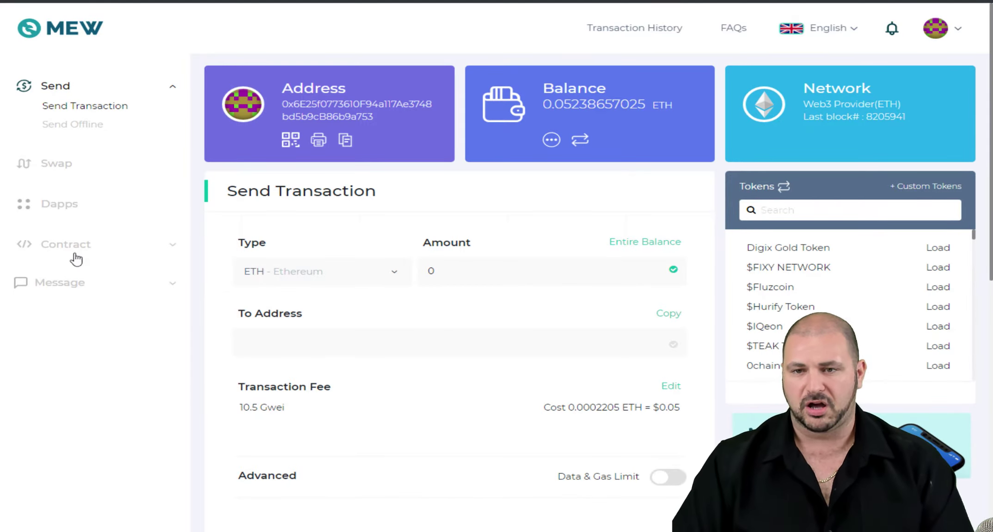
# Preview the address's printable paper wallet, then close it
pyautogui.scroll(-1, 602, 243)
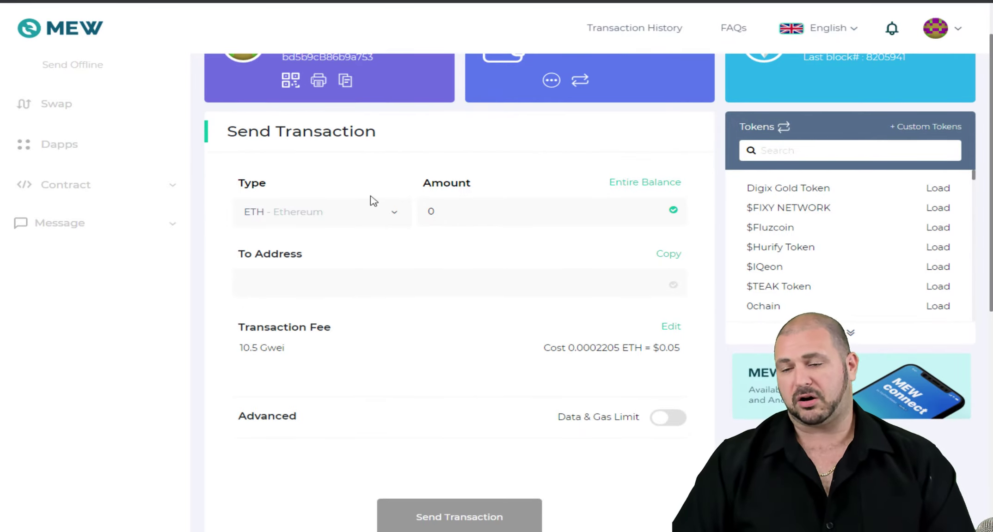
pyautogui.scroll(1, 409, 190)
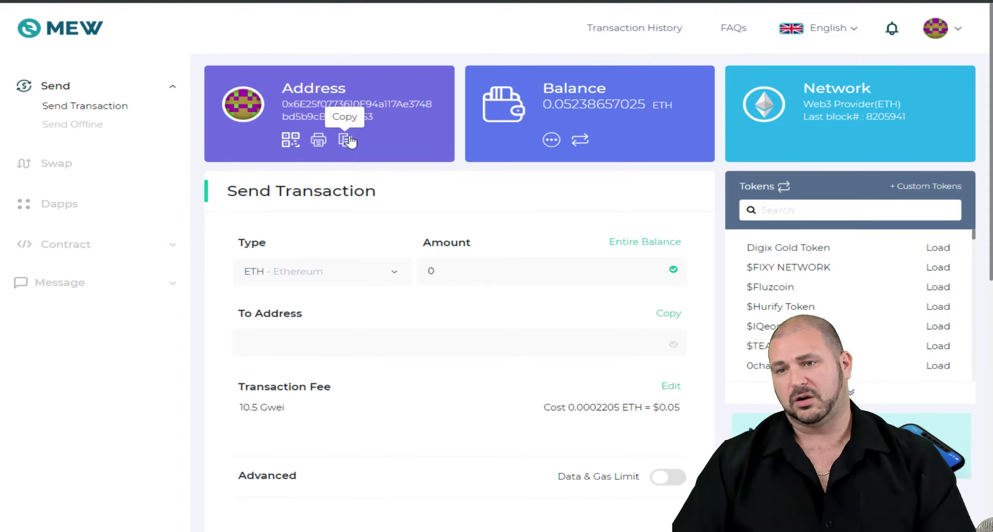
pyautogui.click(319, 140)
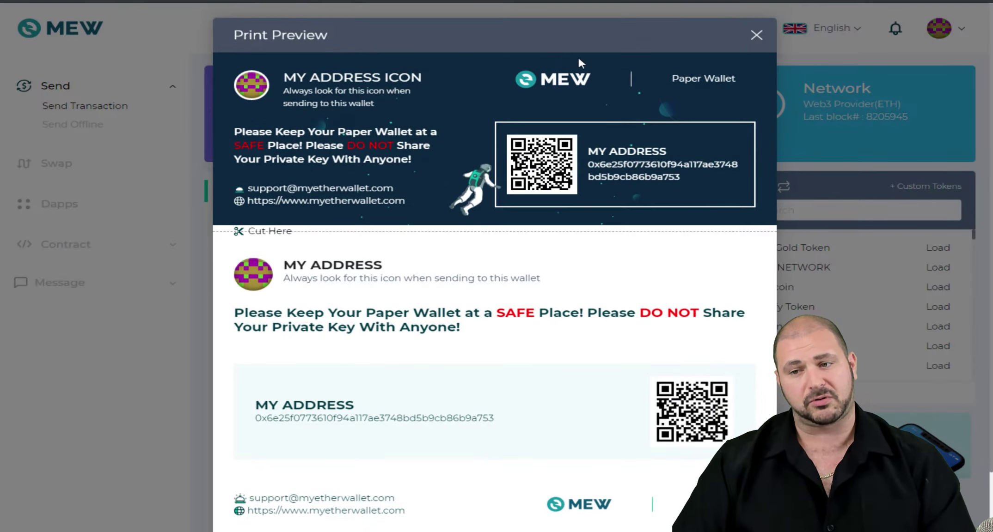
pyautogui.click(756, 36)
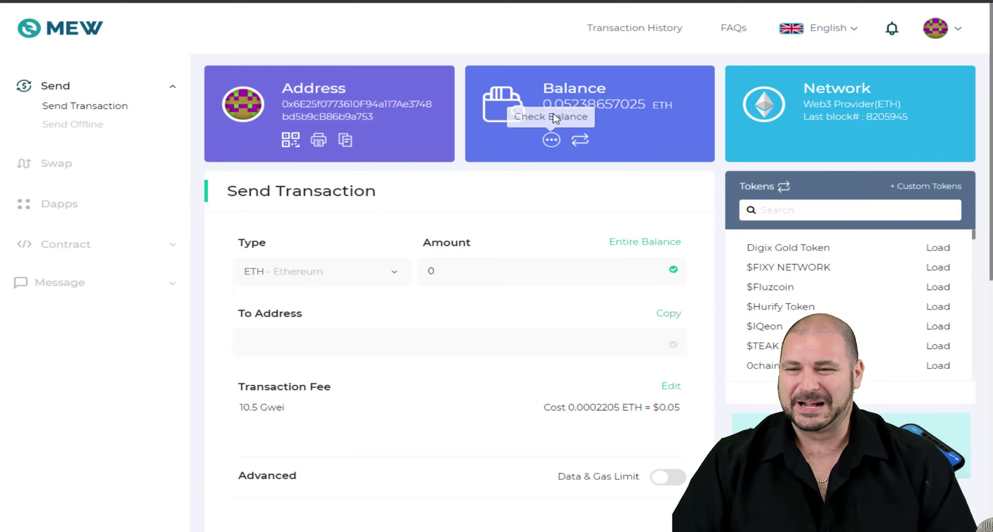
# Check the total balance breakdown, then scroll down to the Token Balances panel
pyautogui.click(551, 140)
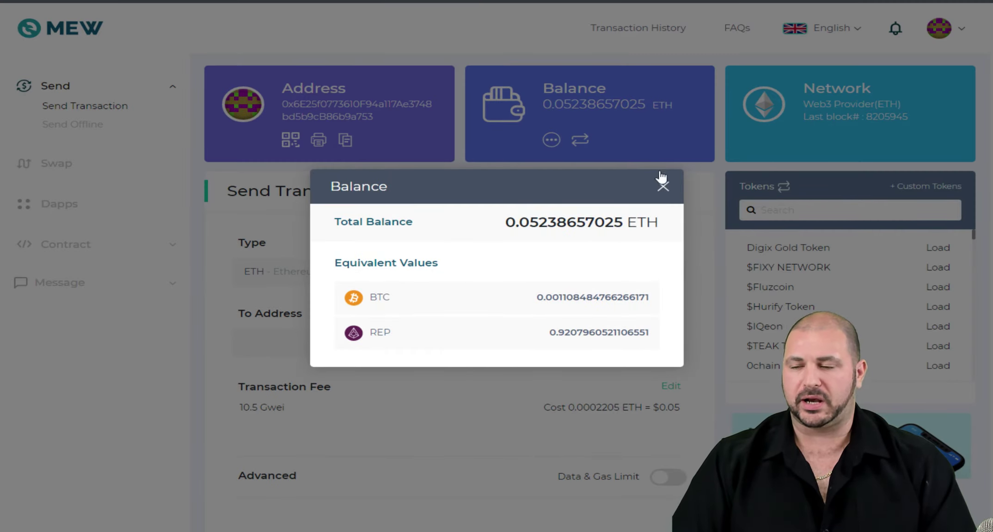
pyautogui.click(662, 186)
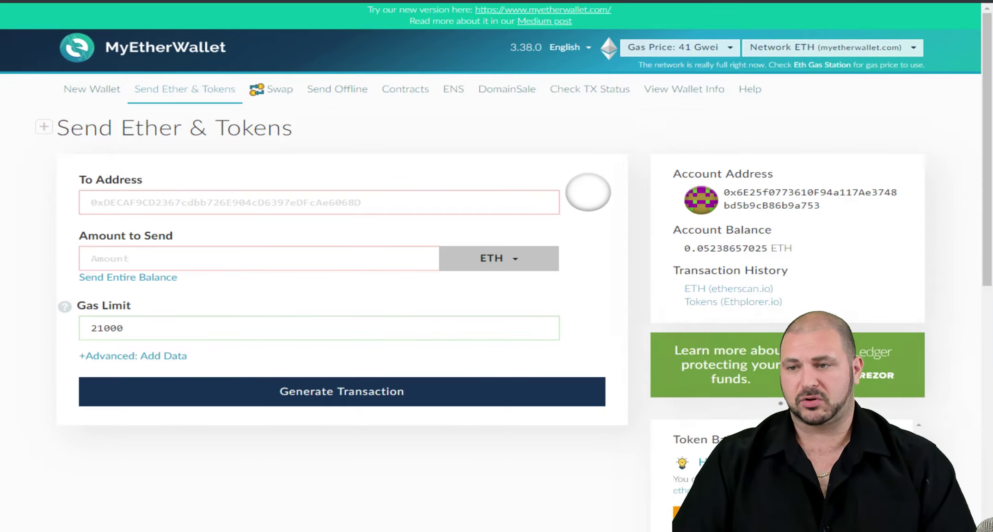
pyautogui.scroll(-4, 720, 318)
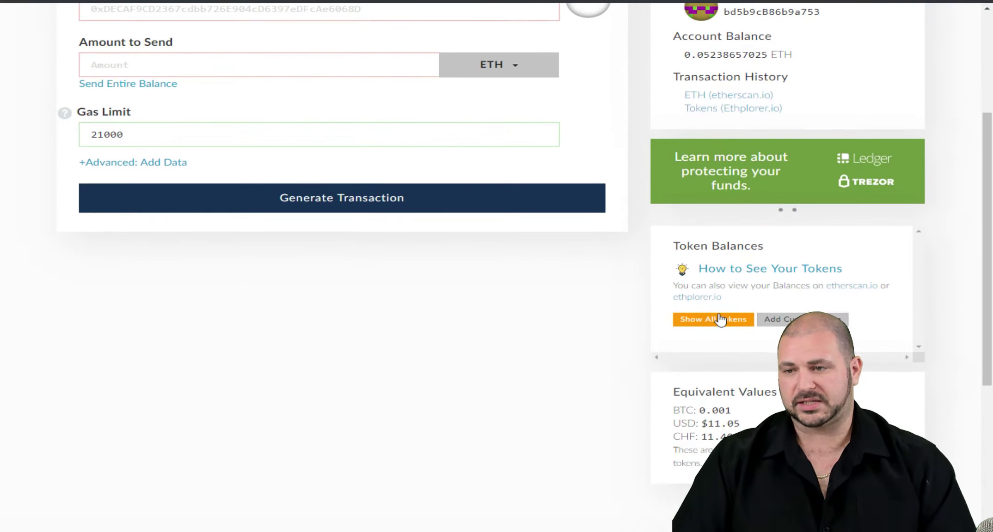
# In the old site, show all tokens and try saving an empty custom token
pyautogui.click(720, 319)
pyautogui.scroll(-2, 721, 319)
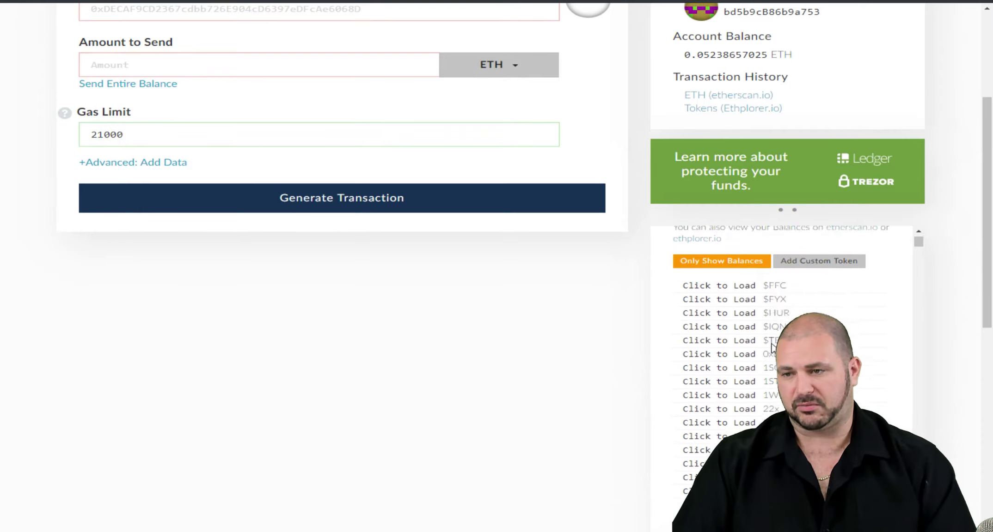
pyautogui.scroll(2, 771, 347)
pyautogui.click(819, 319)
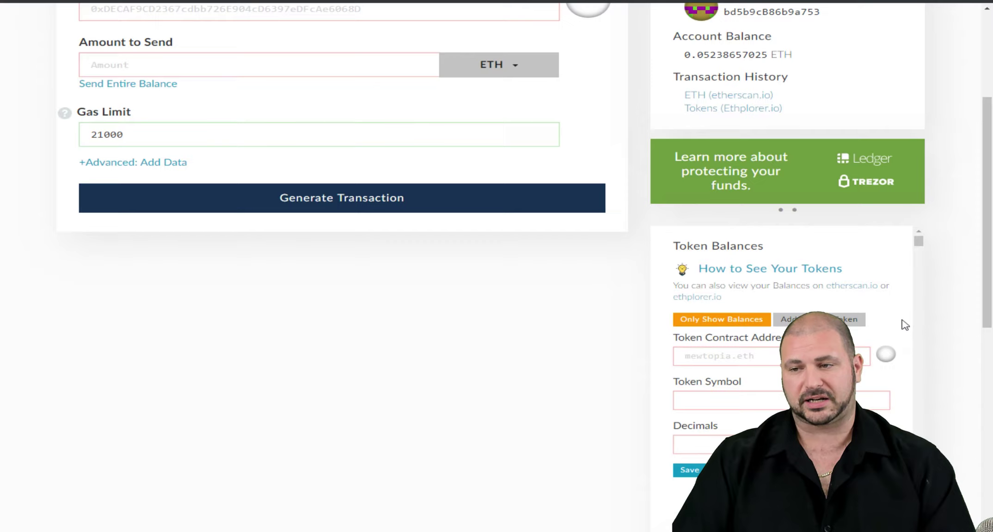
pyautogui.click(686, 471)
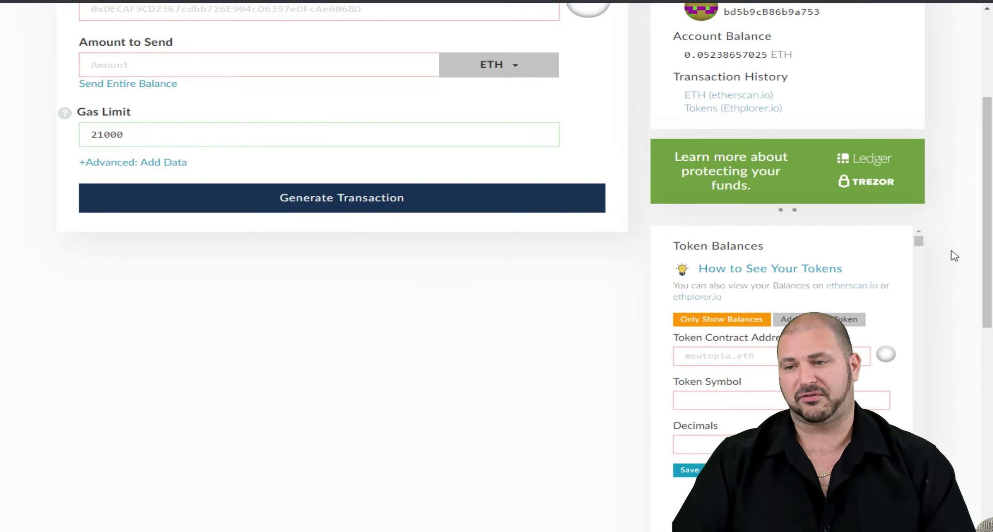
pyautogui.scroll(1, 929, 291)
pyautogui.scroll(-3, 932, 290)
pyautogui.scroll(5, 933, 290)
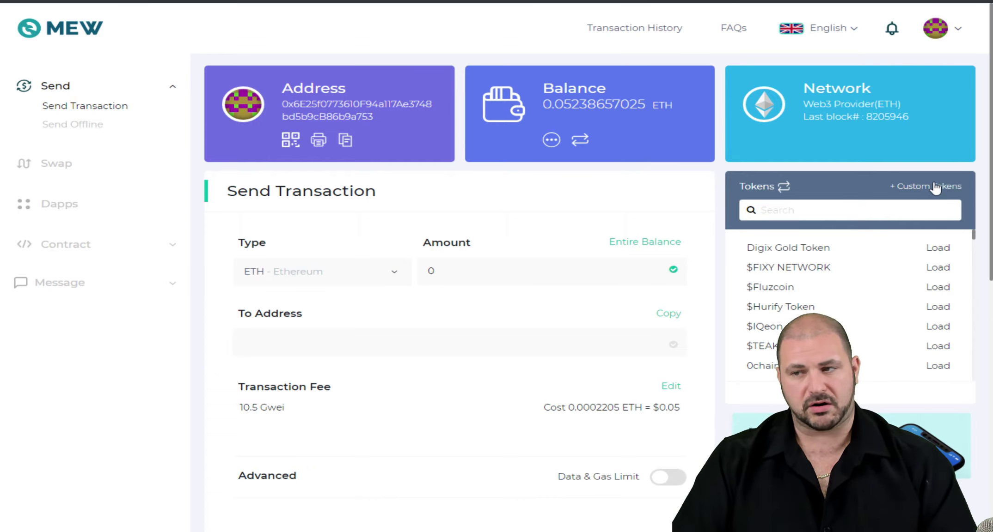
# In new MEW, filter the token list by 'air' and load Airswap's balance, which is 0
pyautogui.click(936, 187)
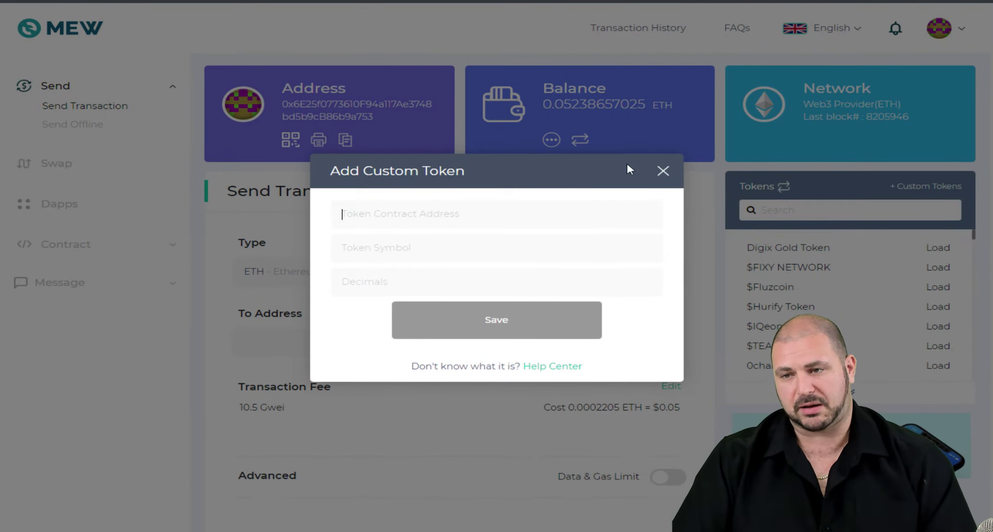
pyautogui.click(662, 171)
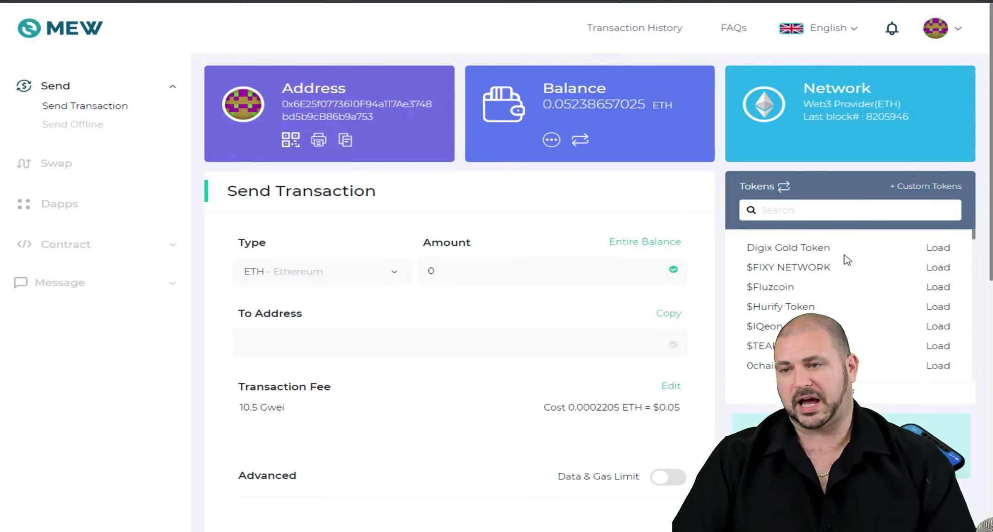
pyautogui.write('airt')
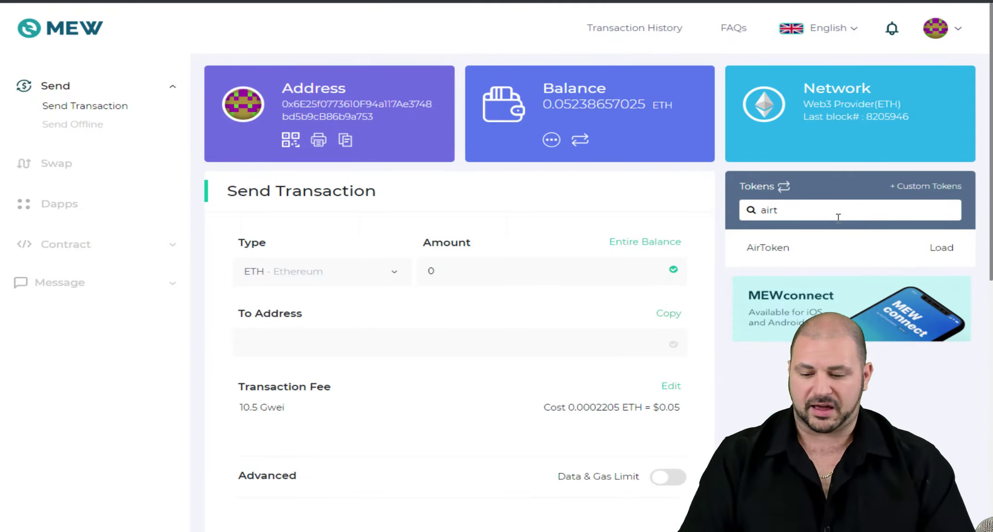
pyautogui.press('BackSpace')
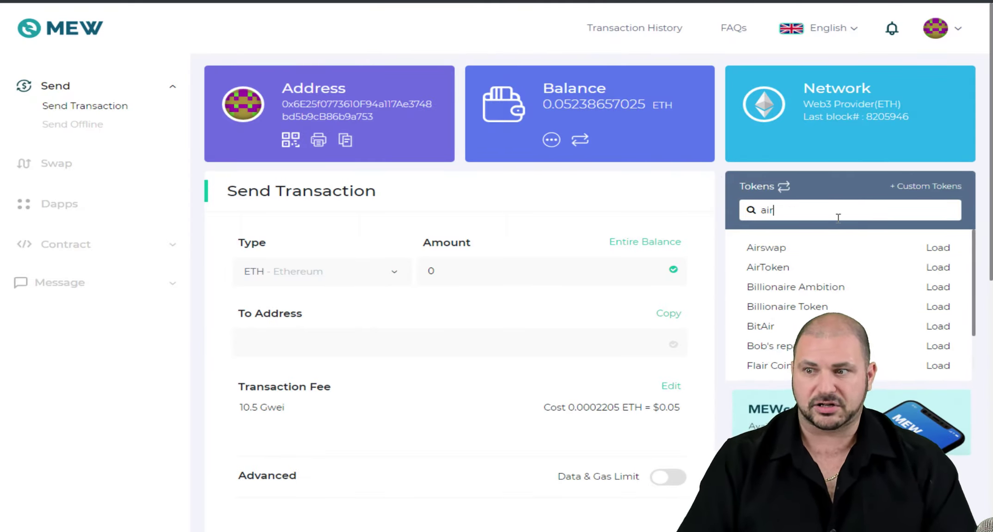
pyautogui.click(945, 249)
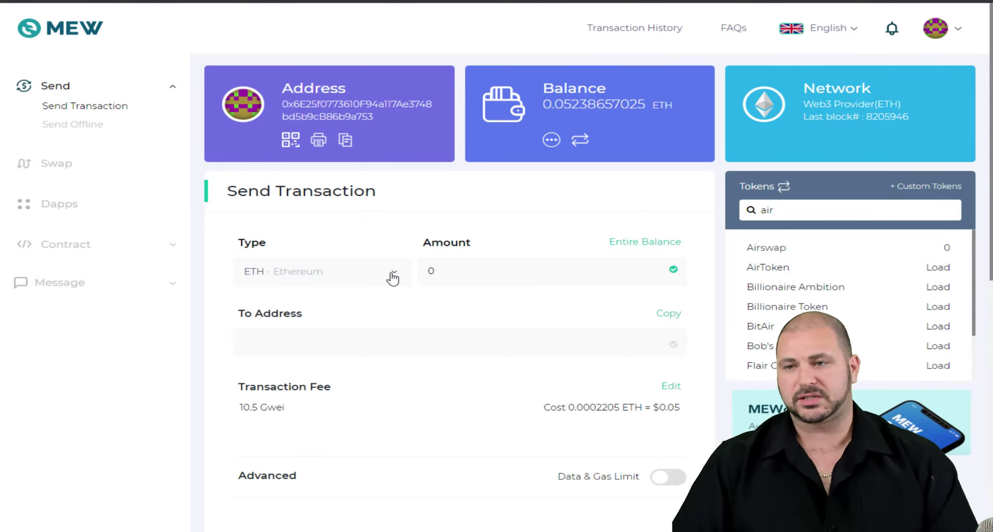
pyautogui.scroll(-2, 391, 282)
pyautogui.click(335, 214)
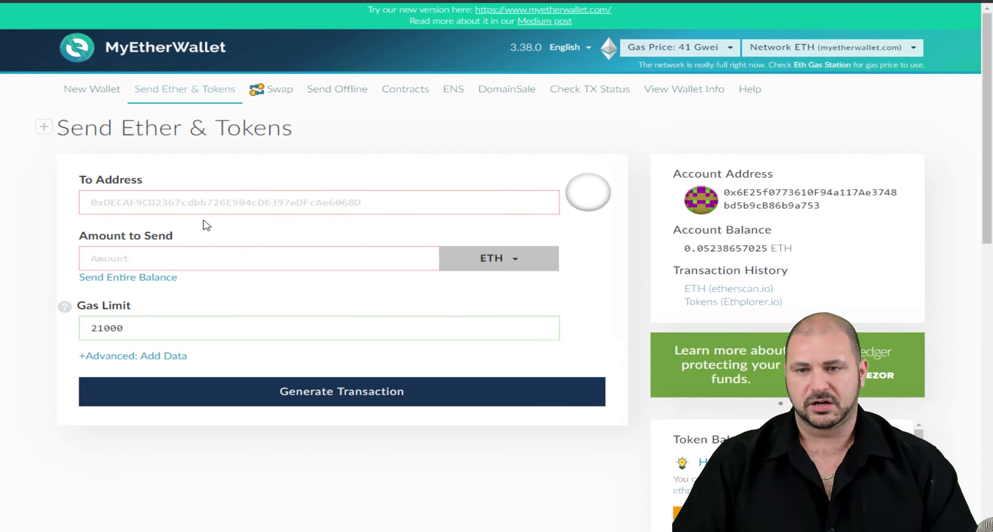
# Confirm ETH is the only send currency and keep the Regular 10.5 Gwei fee
pyautogui.click(352, 263)
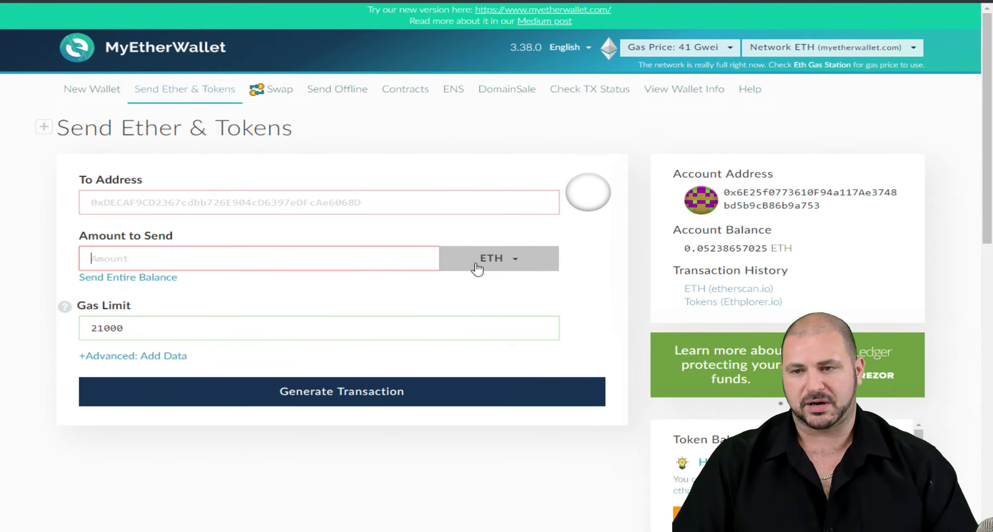
pyautogui.click(477, 268)
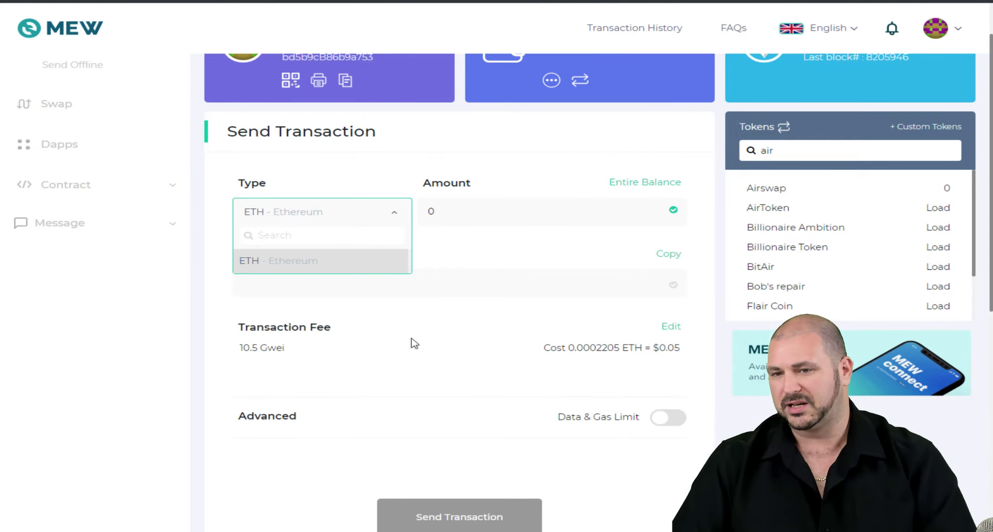
pyautogui.click(476, 332)
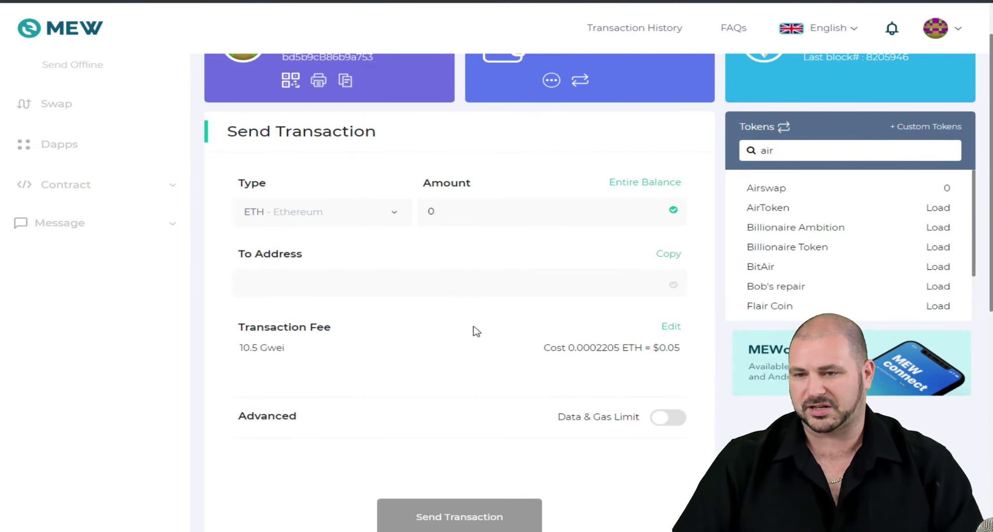
pyautogui.click(669, 332)
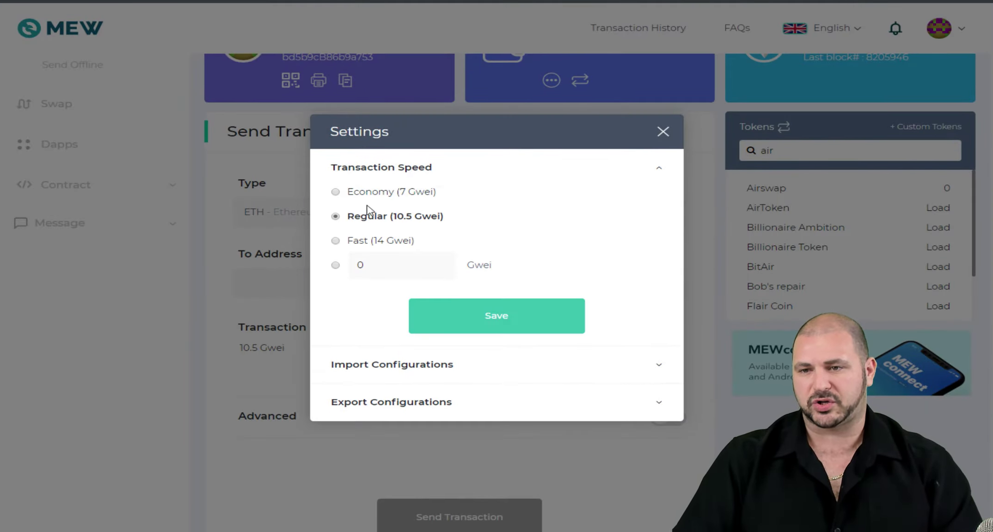
pyautogui.click(663, 134)
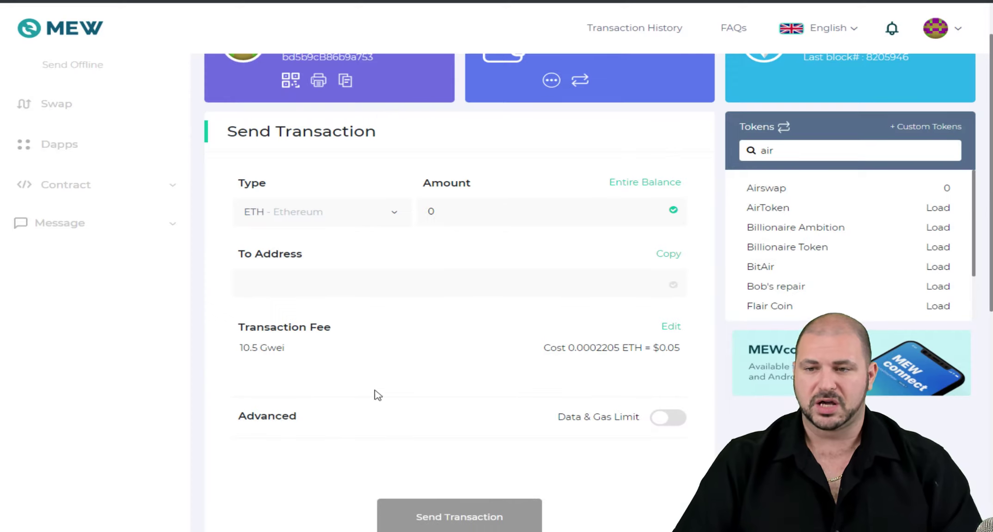
pyautogui.scroll(-1, 466, 356)
pyautogui.scroll(2, 472, 345)
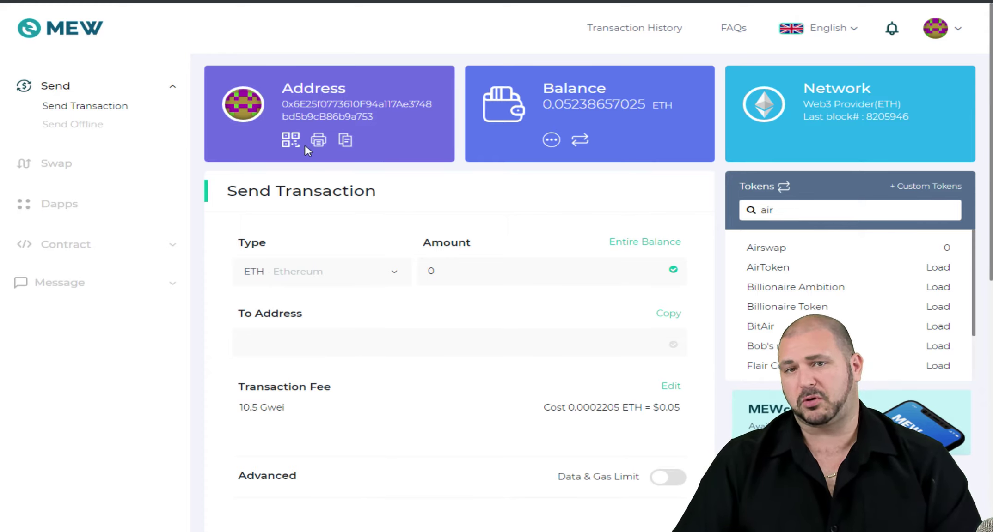
# View the transaction history choices, then open new MEW's Send Offline form
pyautogui.click(656, 36)
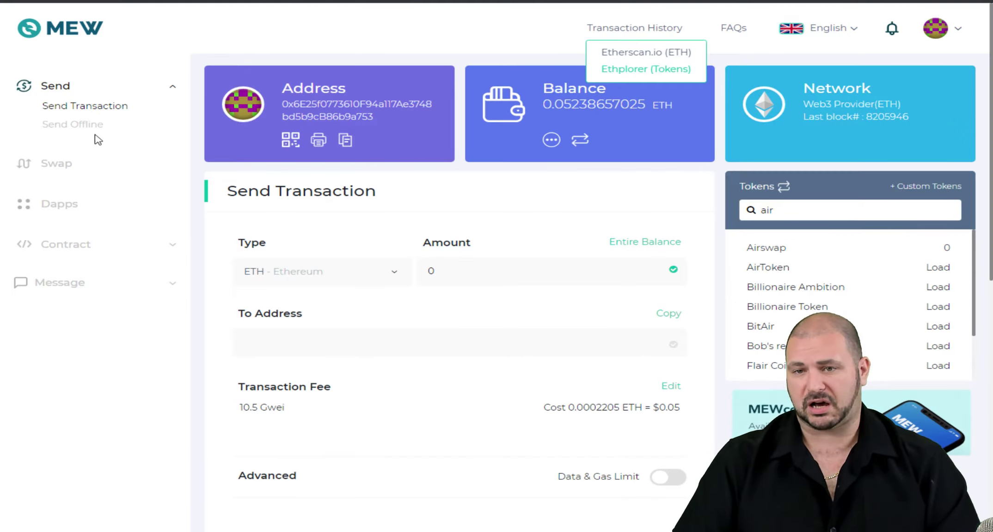
pyautogui.click(88, 124)
pyautogui.scroll(-3, 439, 272)
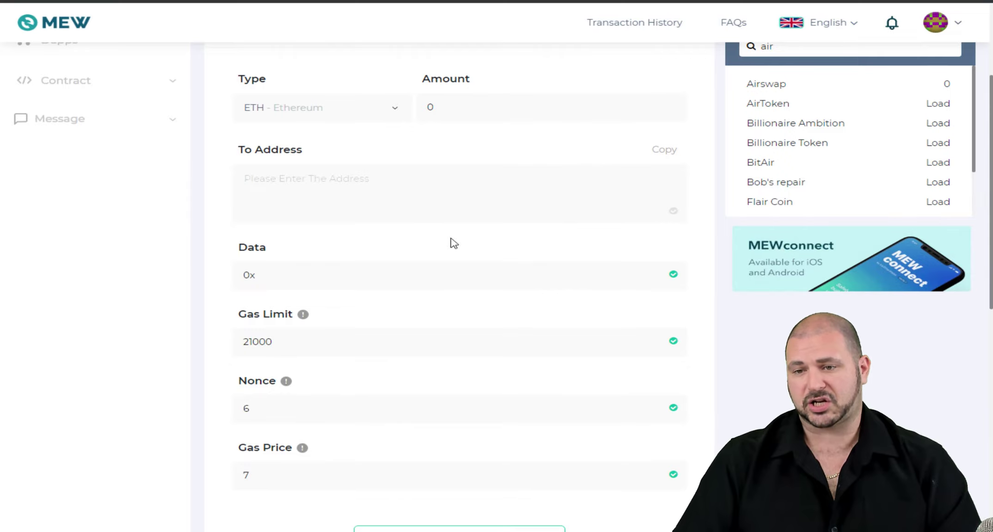
pyautogui.scroll(3, 449, 241)
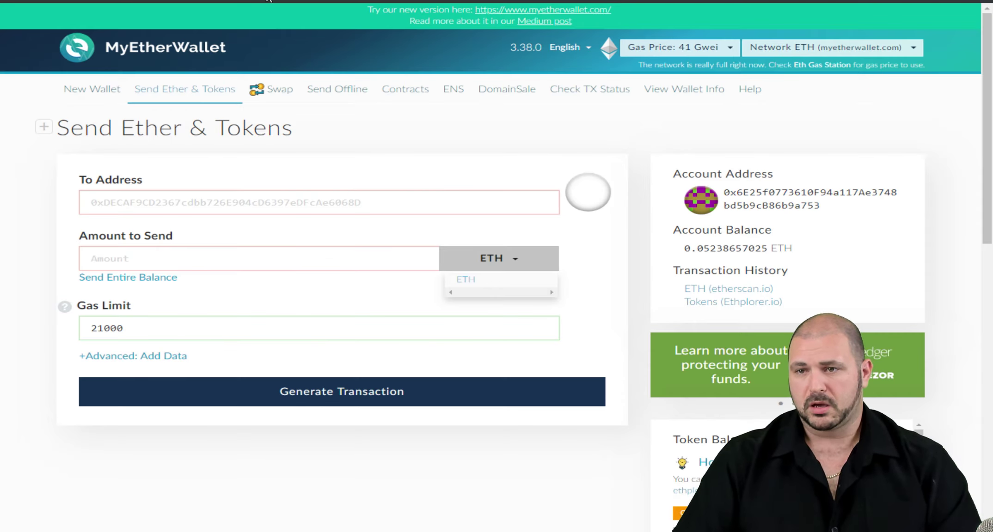
# Browse the old site's Send Offline page, then return to the new version's form
pyautogui.click(333, 93)
pyautogui.scroll(-4, 401, 249)
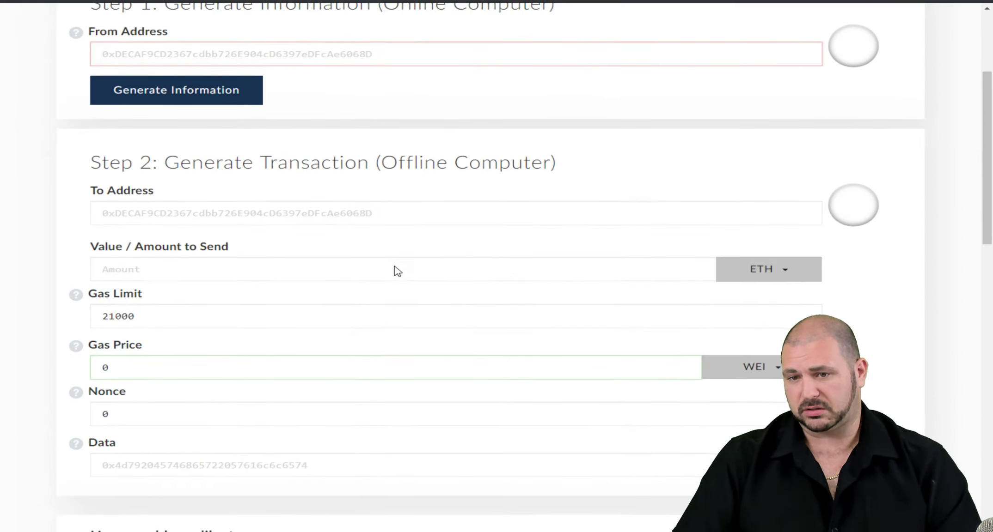
pyautogui.scroll(-3, 395, 271)
pyautogui.scroll(4, 395, 270)
pyautogui.scroll(-8, 395, 268)
pyautogui.scroll(7, 393, 263)
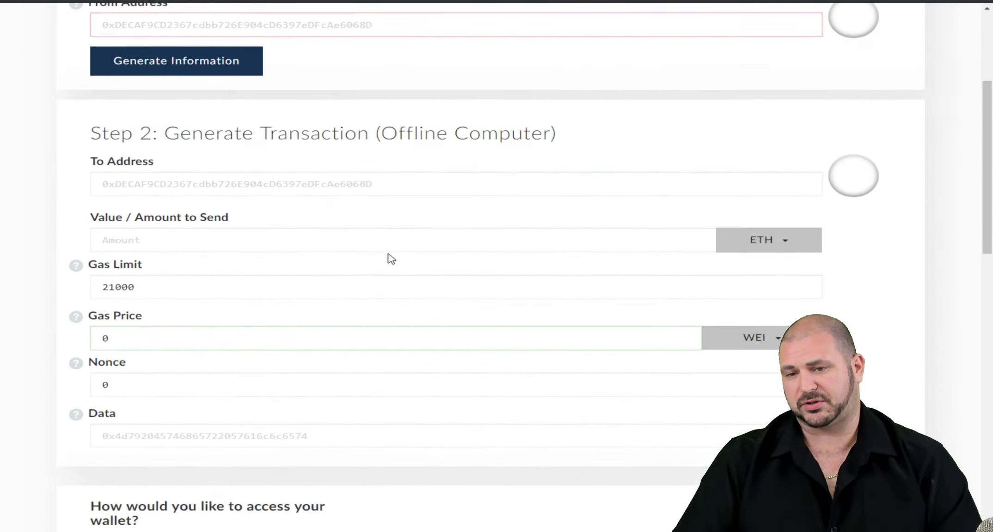
pyautogui.scroll(4, 391, 259)
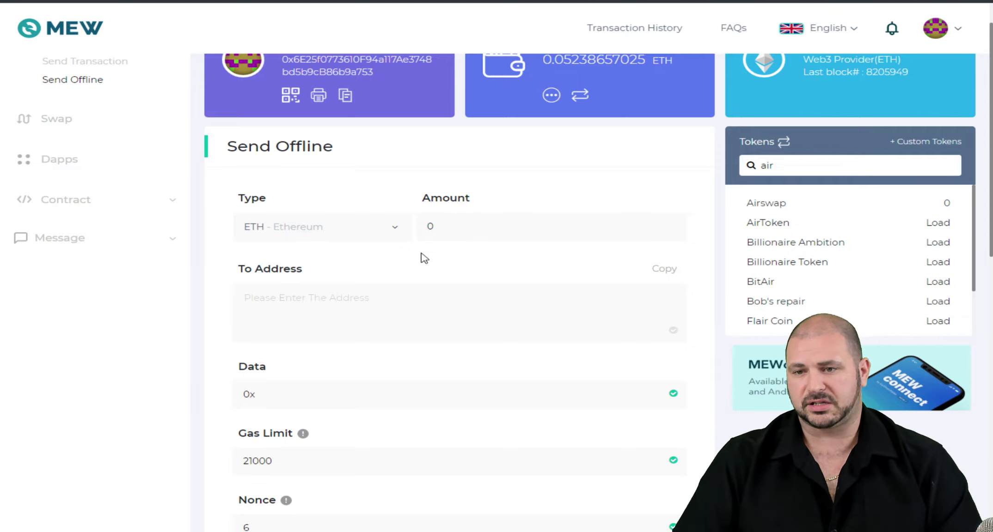
pyautogui.scroll(-5, 424, 257)
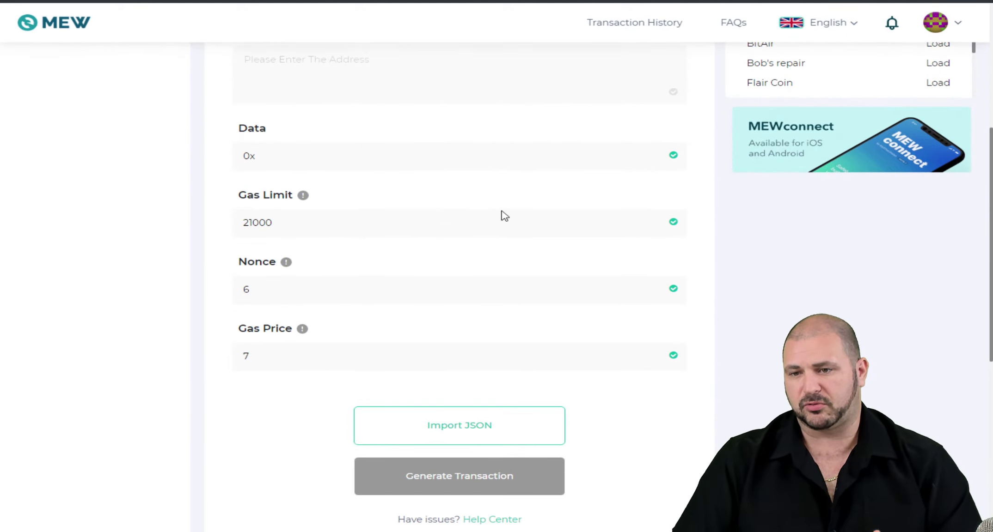
pyautogui.scroll(-1, 445, 248)
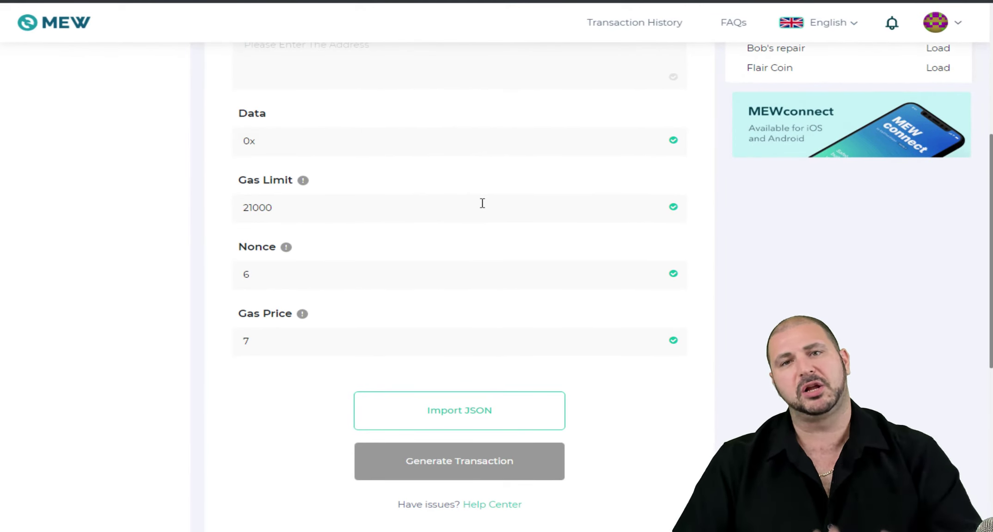
pyautogui.scroll(6, 490, 250)
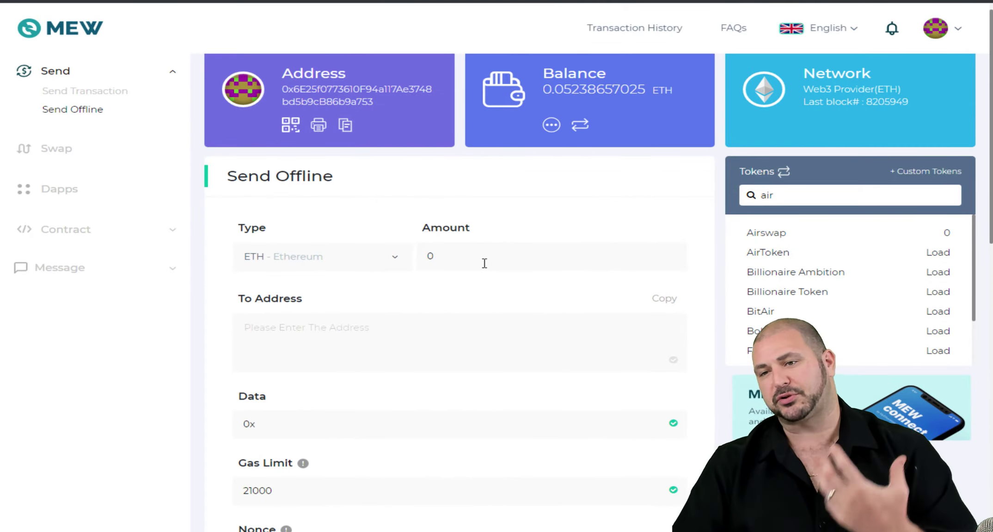
pyautogui.scroll(1, 484, 264)
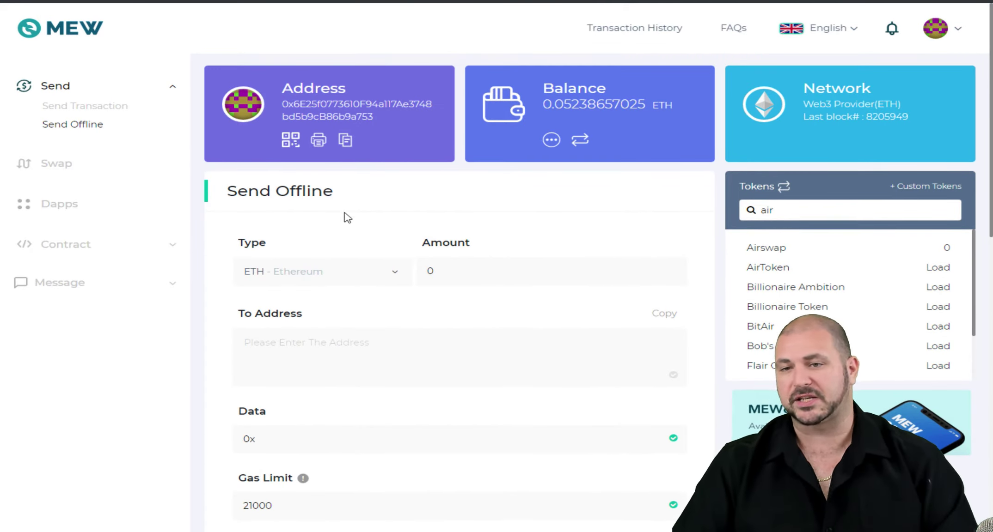
# Swap 0.05 ETH to ADA - Cardano and review the Changelly quote of 183.598229 ADA
pyautogui.click(67, 164)
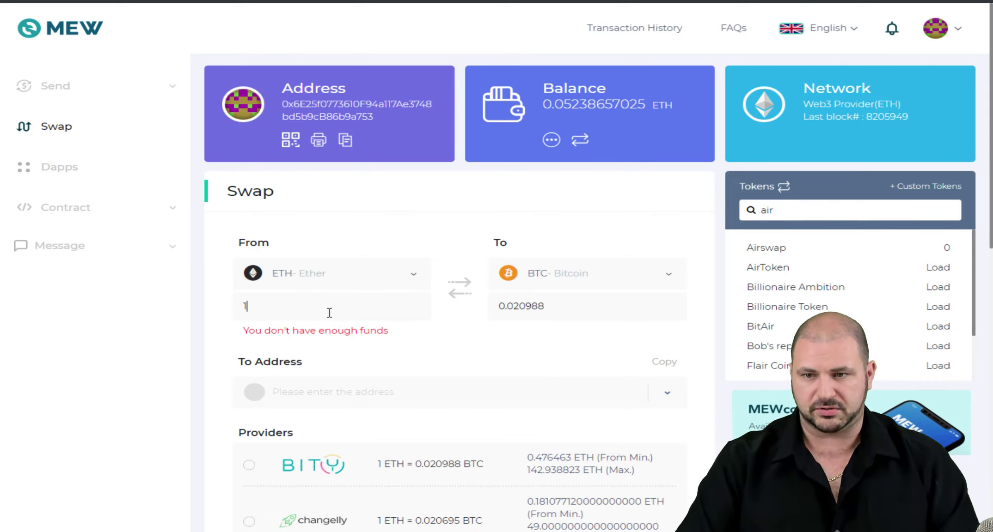
pyautogui.press('BackSpace')
pyautogui.write('0.05')
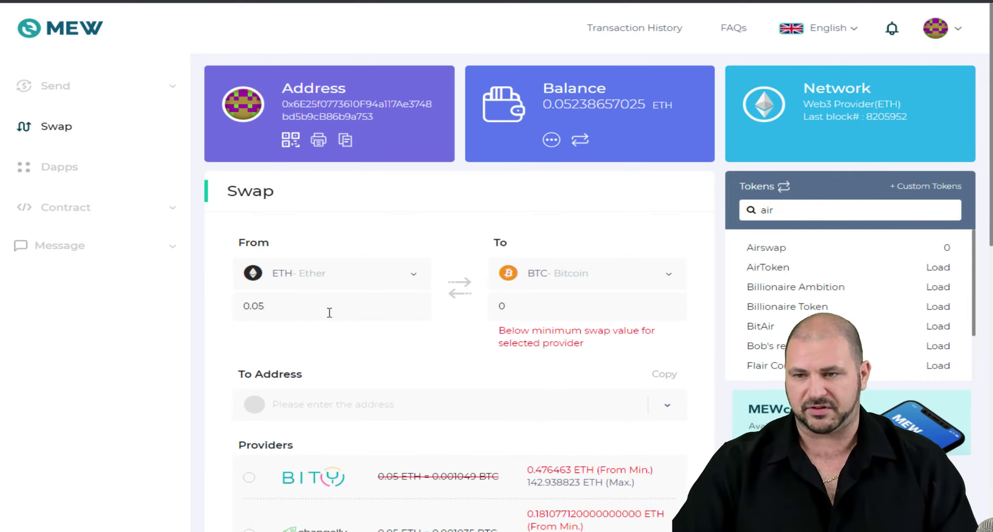
pyautogui.click(561, 273)
pyautogui.scroll(-5, 559, 374)
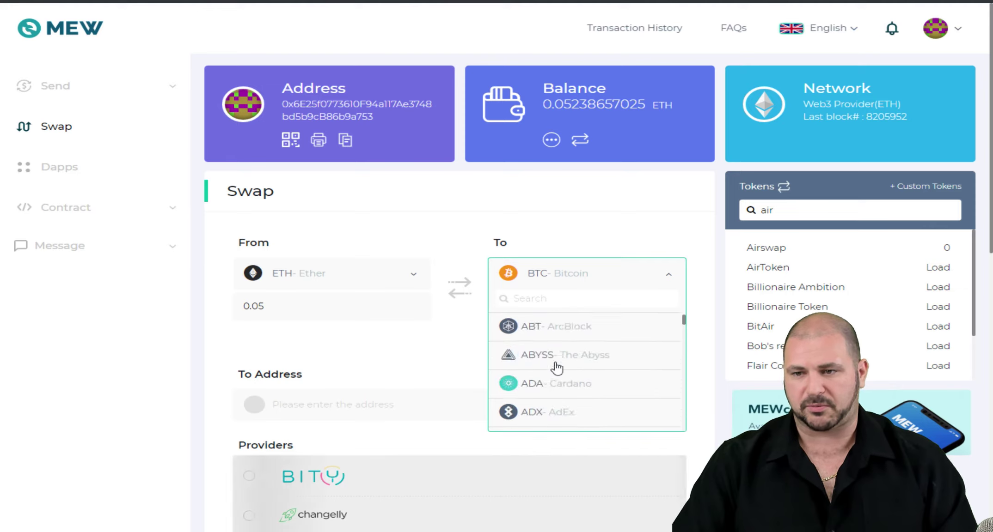
pyautogui.click(563, 382)
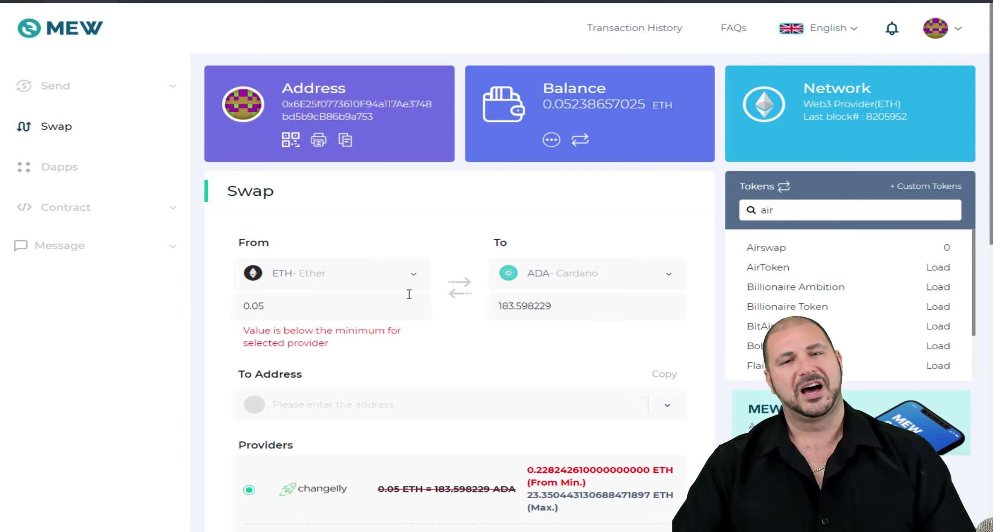
pyautogui.scroll(-5, 246, 350)
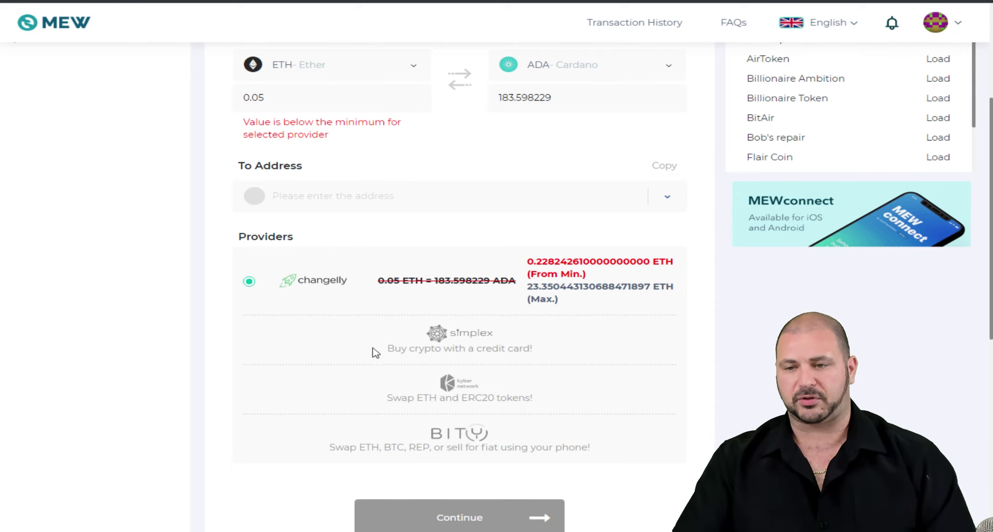
pyautogui.scroll(5, 426, 373)
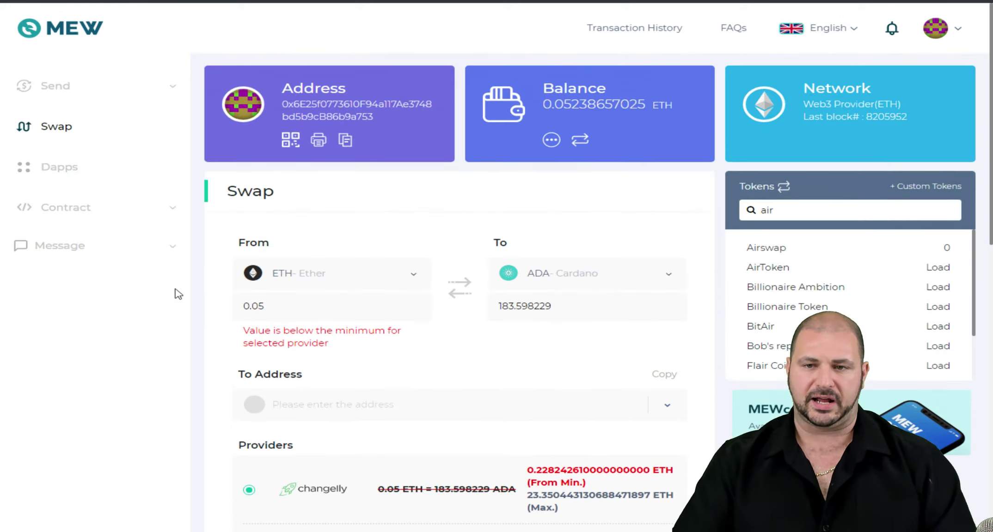
# Browse the Dapps cards: ENS Manager, Subdomains, SafeSend, Schedule a transaction and MakerDAO
pyautogui.click(78, 170)
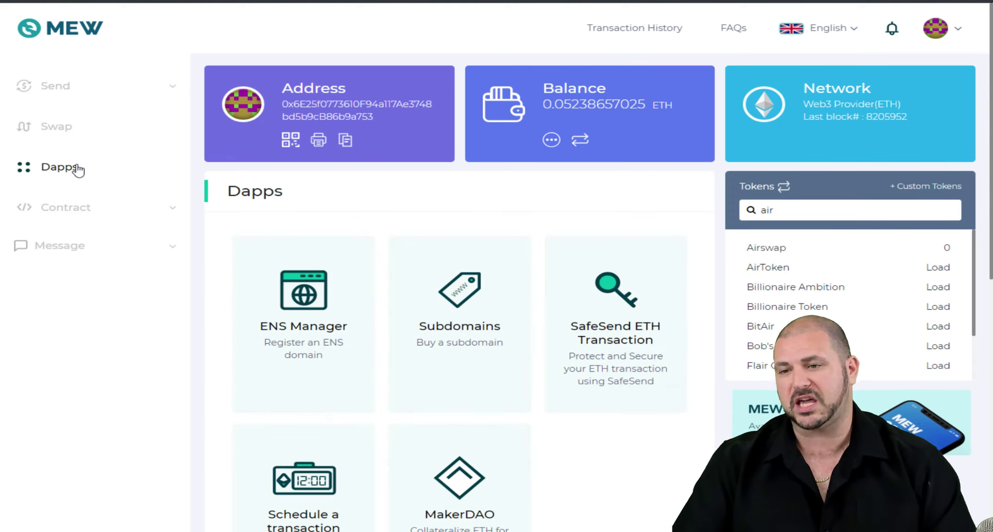
pyautogui.scroll(-2, 497, 257)
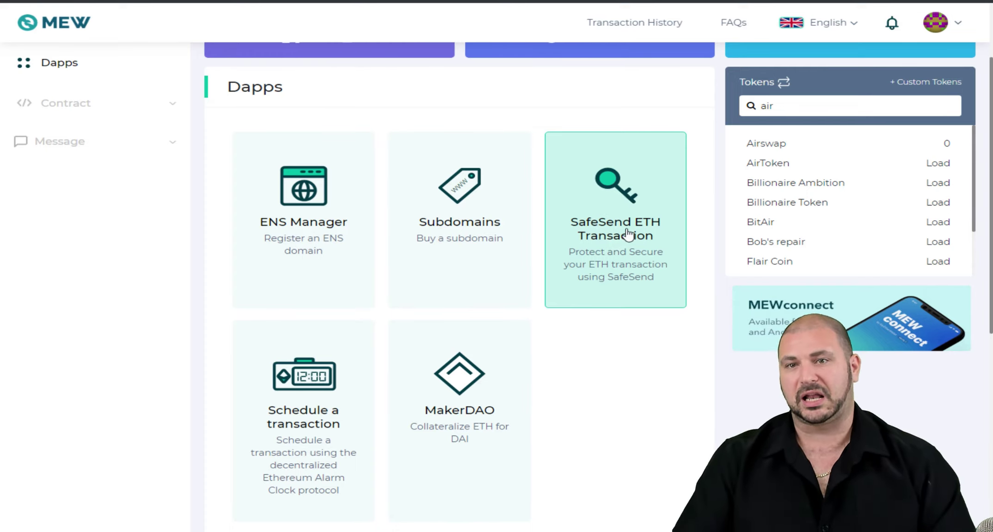
pyautogui.scroll(-4, 627, 234)
pyautogui.scroll(3, 624, 277)
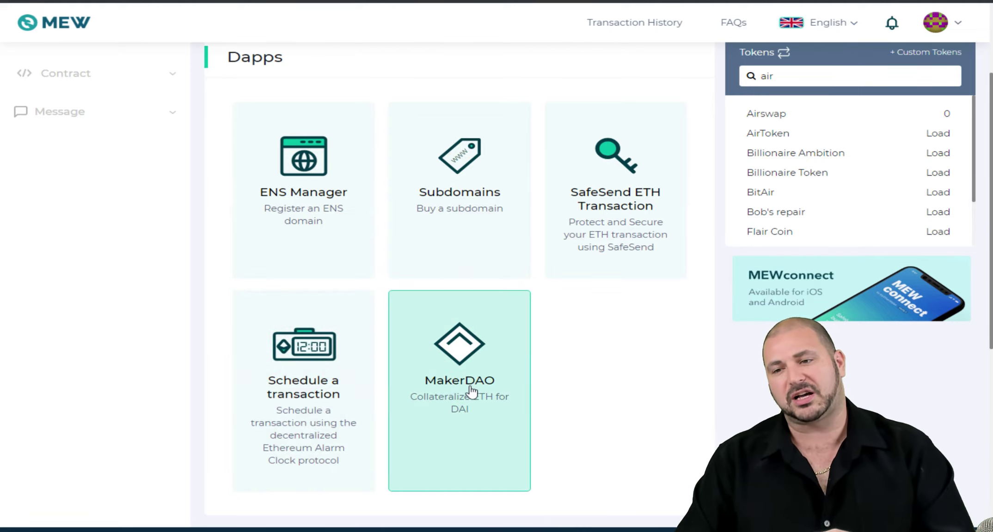
# Open the MakerDAO dapp and scroll through its ETH collateral and DAI generation form
pyautogui.click(472, 392)
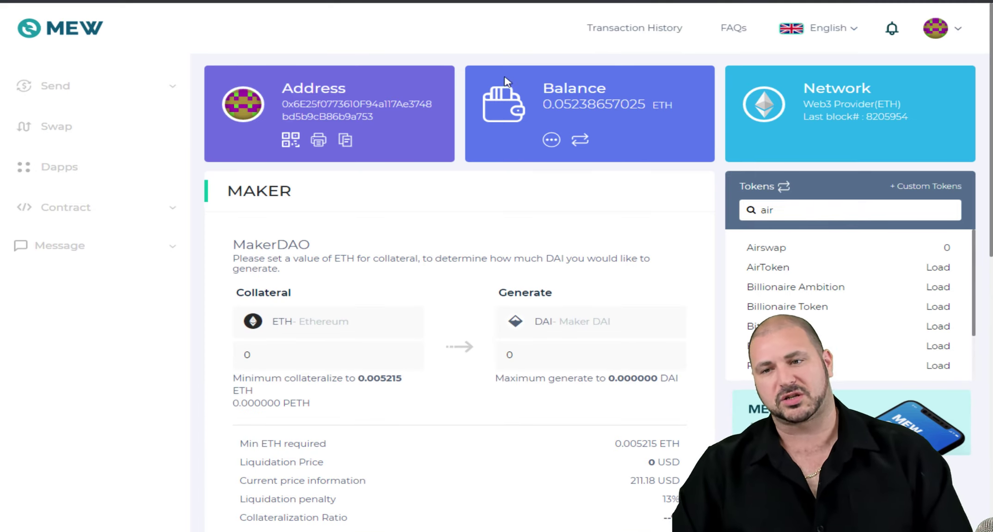
pyautogui.scroll(-1, 351, 325)
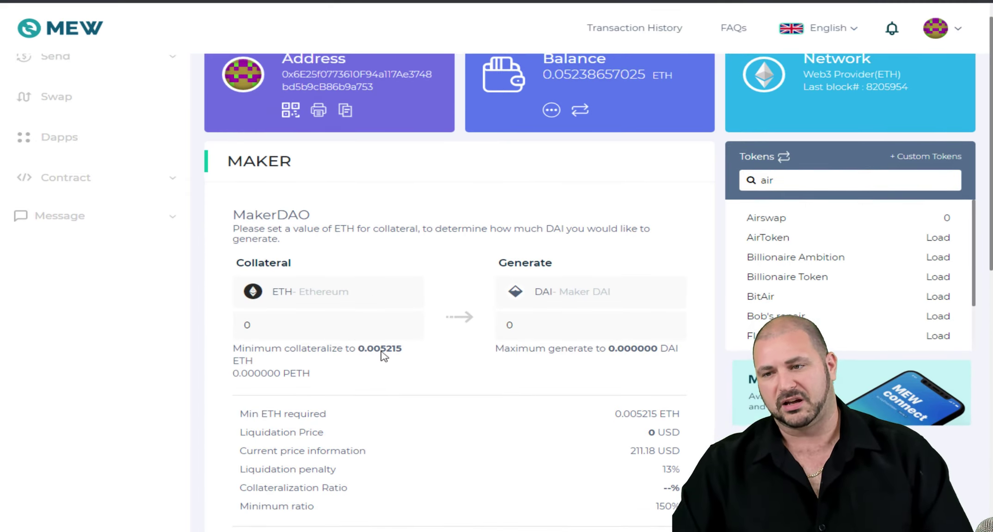
pyautogui.scroll(-3, 382, 356)
pyautogui.scroll(4, 397, 348)
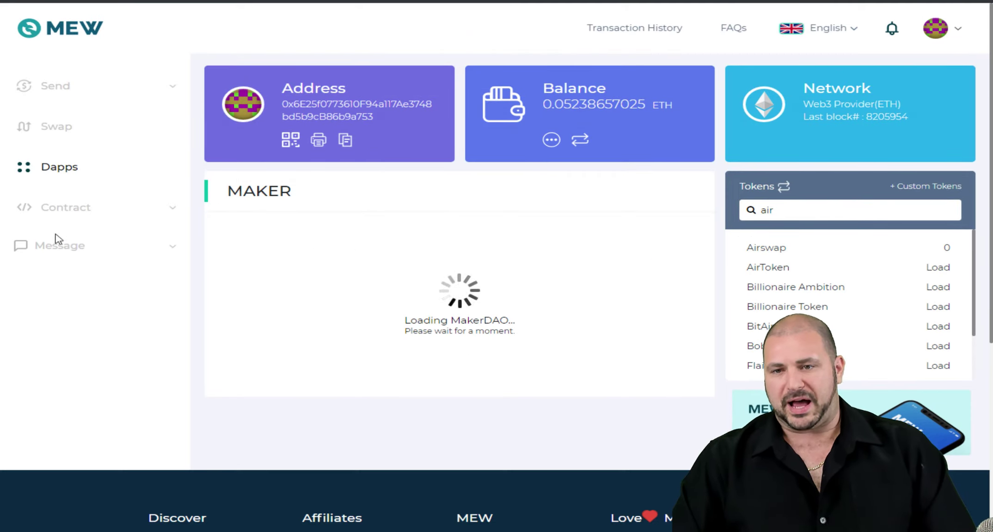
# On the Interact with Contract page, browse the known-contracts list without choosing one, then focus the ABI/JSON field
pyautogui.click(62, 211)
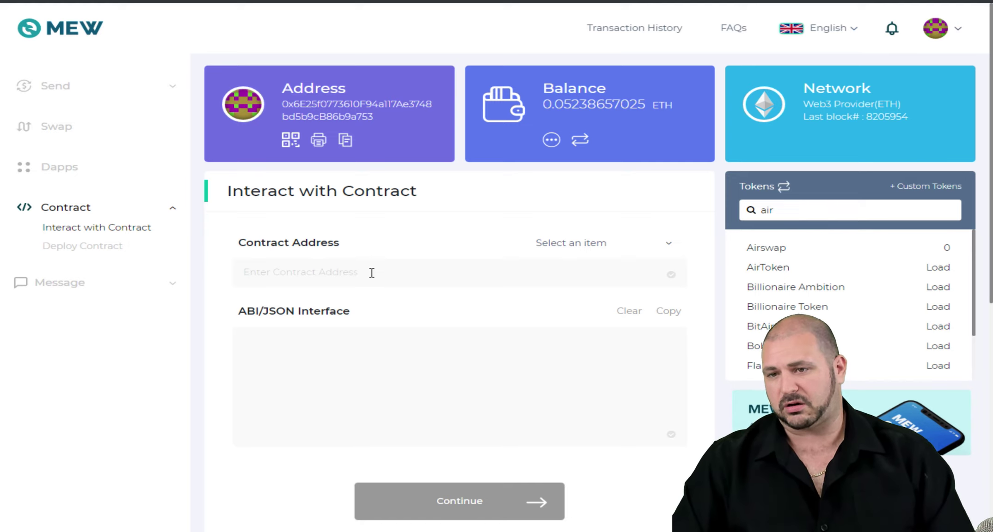
pyautogui.click(596, 243)
pyautogui.scroll(-2, 634, 341)
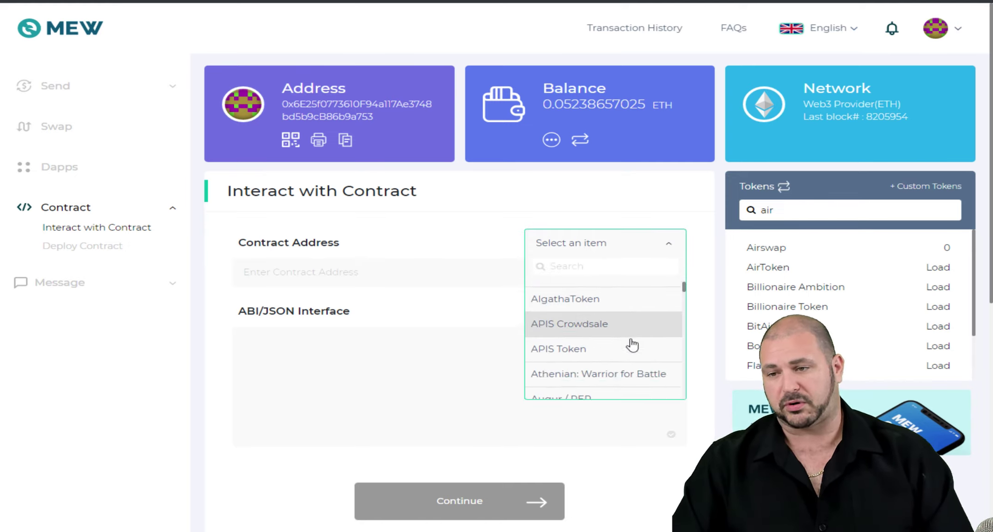
pyautogui.scroll(-6, 632, 346)
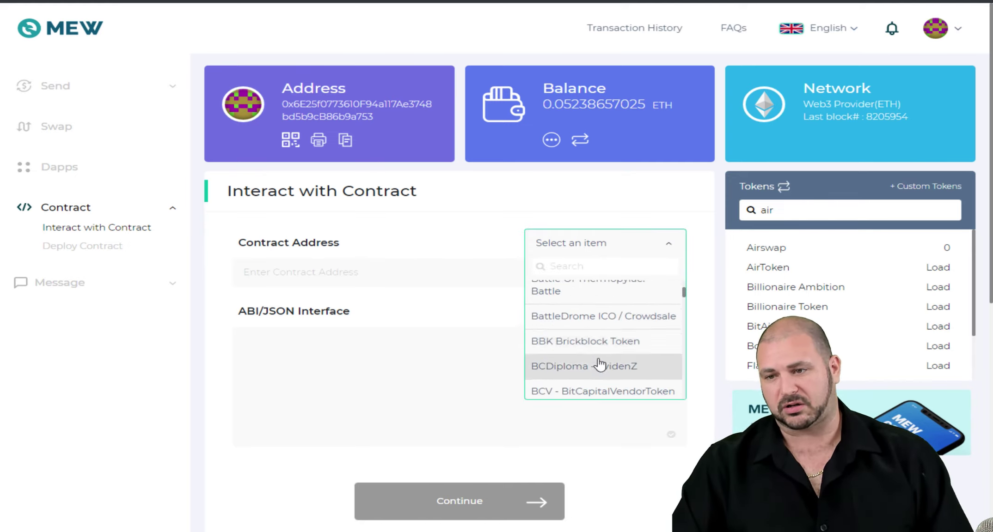
pyautogui.scroll(-6, 600, 365)
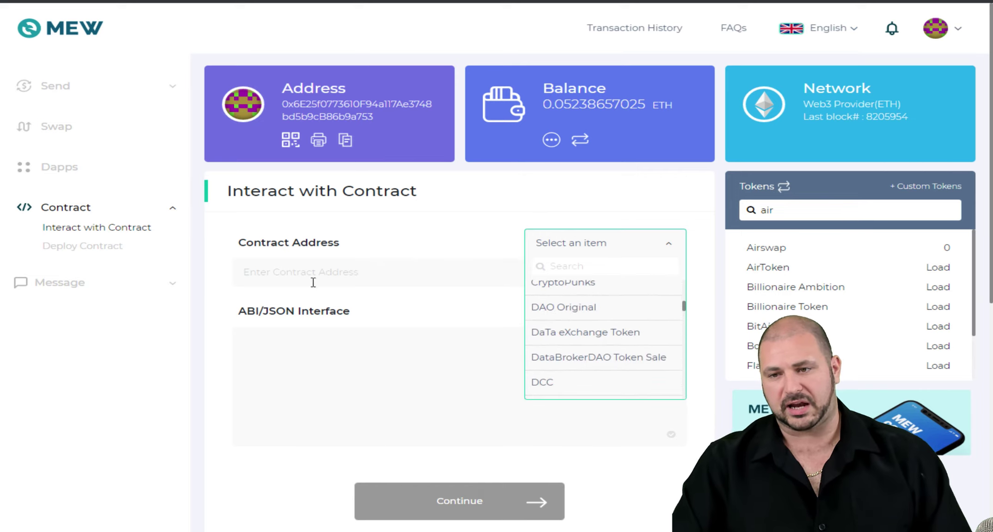
pyautogui.click(310, 255)
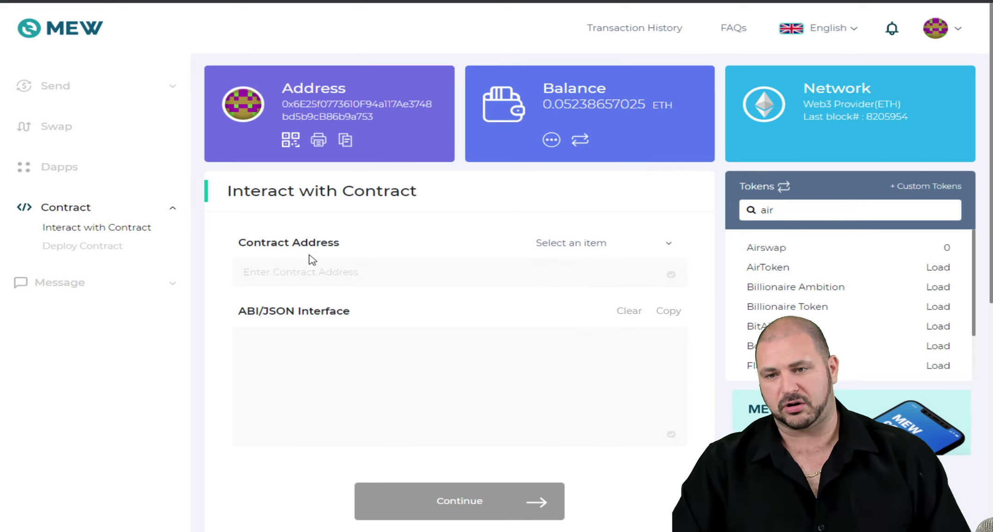
pyautogui.click(456, 383)
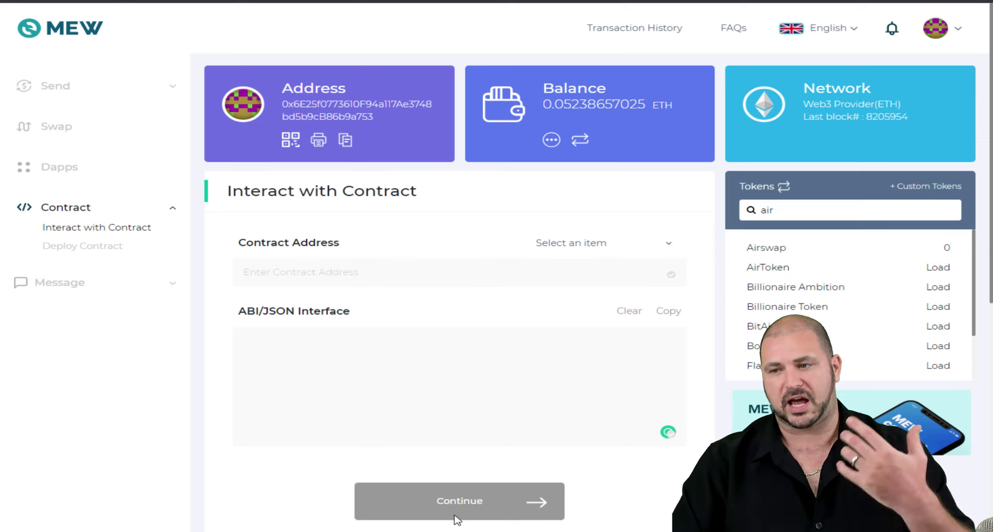
# Look over the Deploy Contract form, then go to the Sign Message page
pyautogui.click(92, 249)
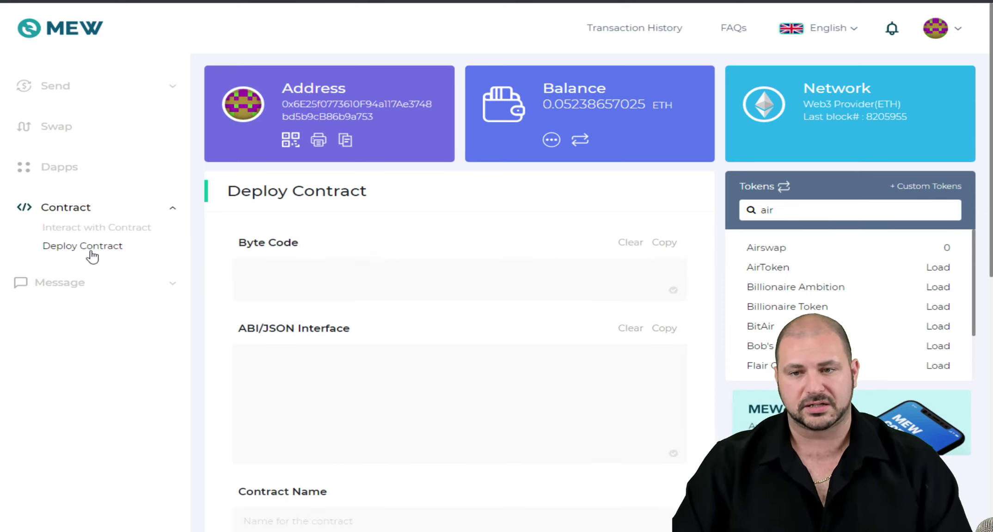
pyautogui.scroll(-3, 457, 361)
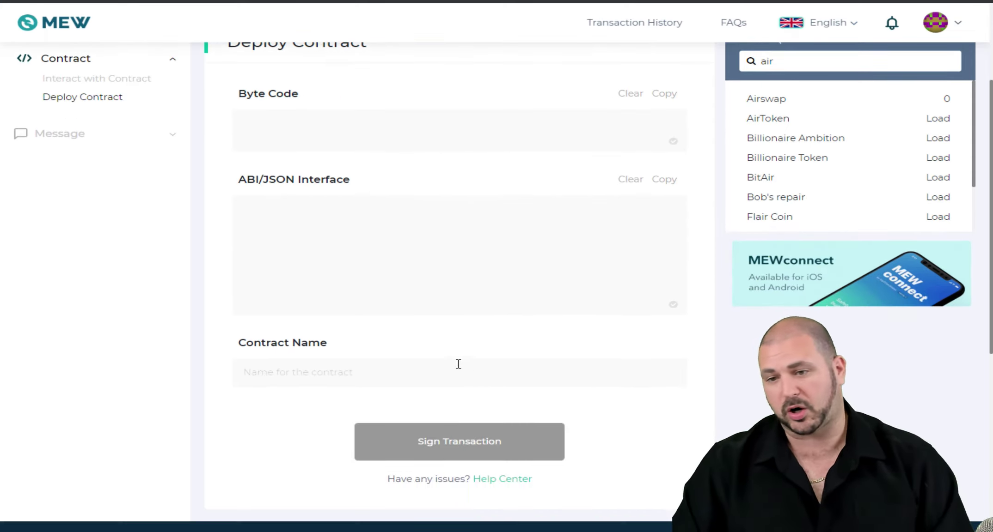
pyautogui.scroll(3, 457, 362)
pyautogui.click(150, 283)
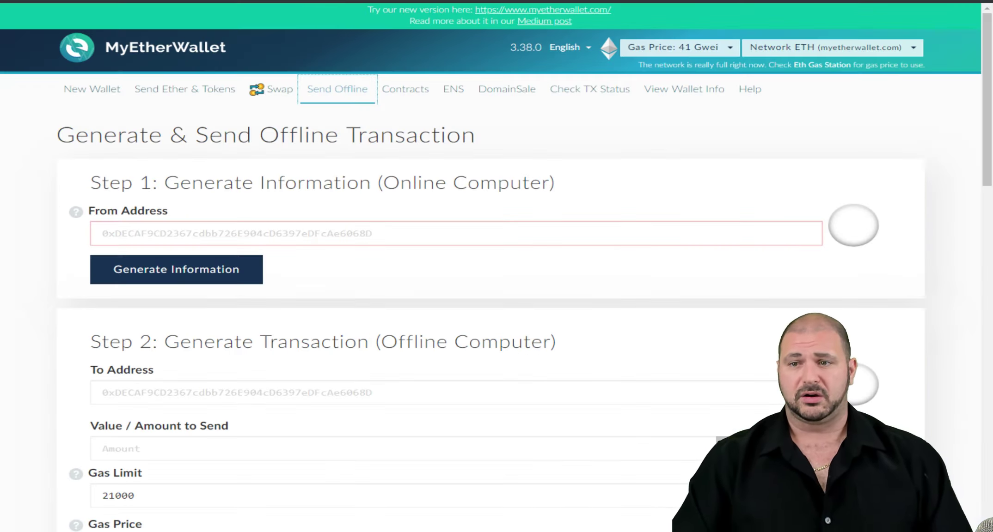
# In the old site, view the Contracts page and its existing-contracts list, then the DomainSale page
pyautogui.click(409, 91)
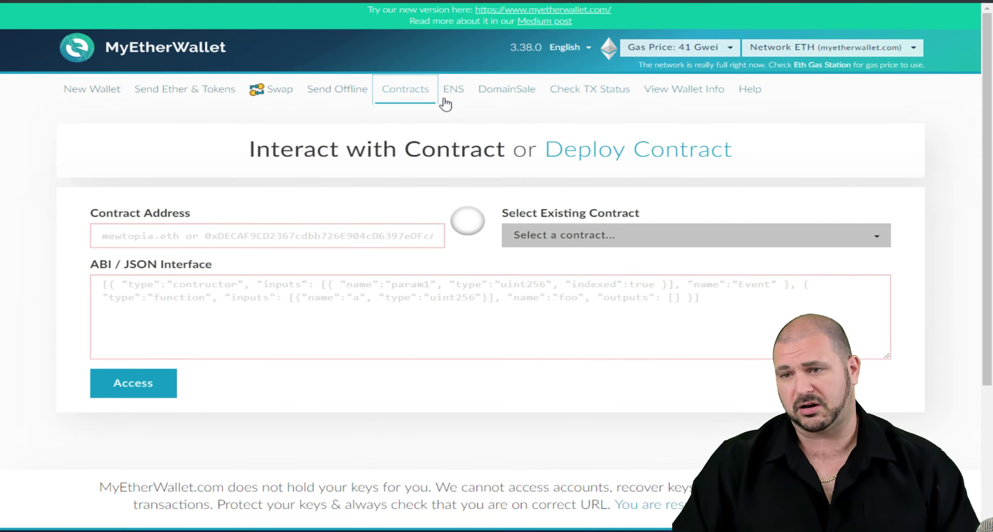
pyautogui.click(554, 238)
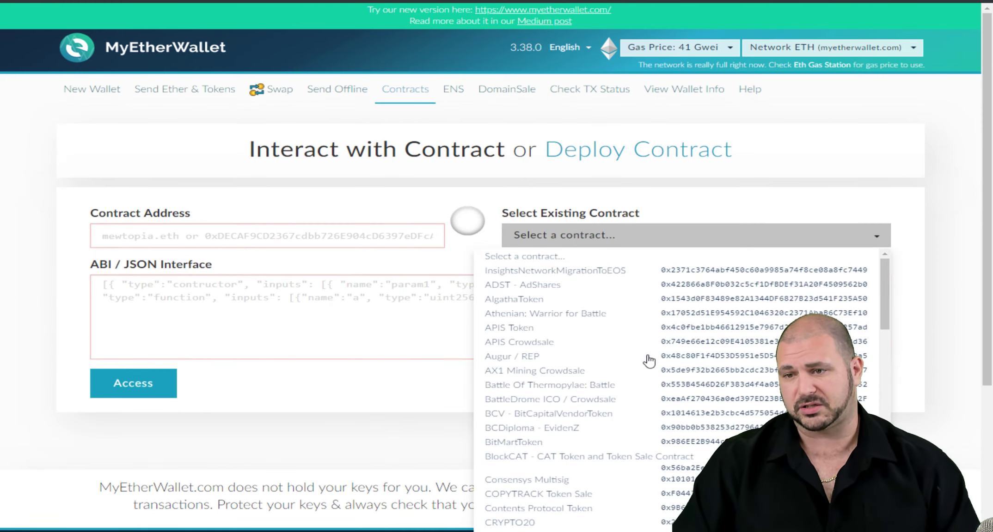
pyautogui.click(485, 94)
pyautogui.scroll(-1, 462, 175)
pyautogui.click(428, 88)
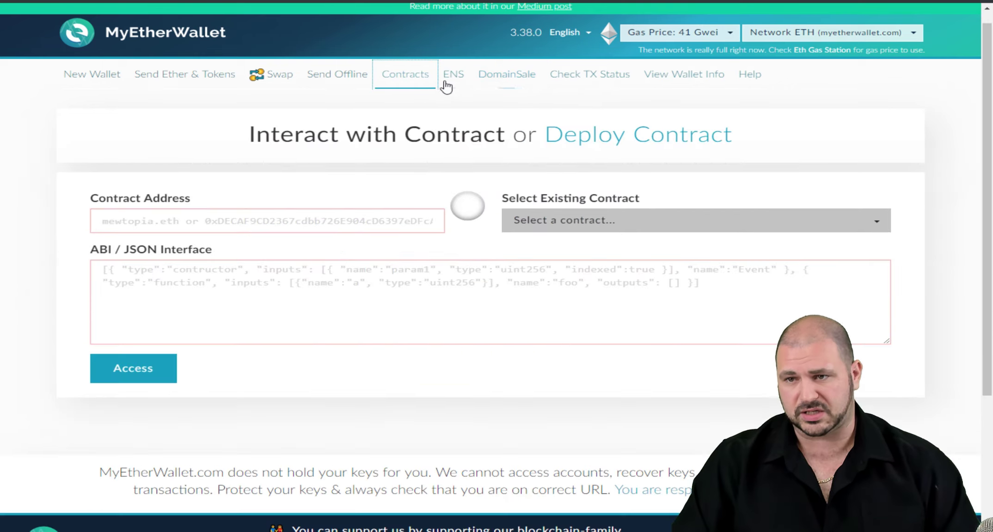
# Visit the old site's ENS and Check TX Status pages, then View Wallet Info
pyautogui.click(450, 85)
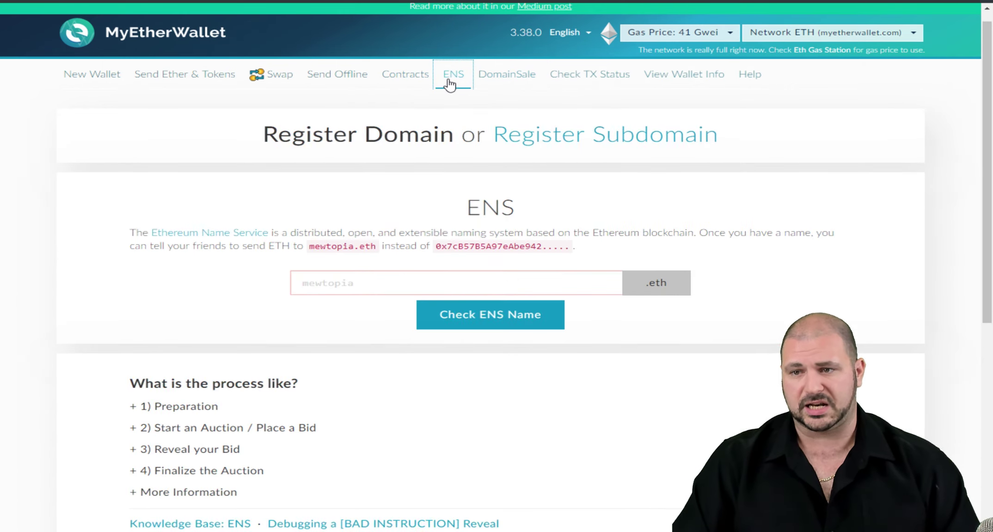
pyautogui.click(588, 83)
pyautogui.click(521, 237)
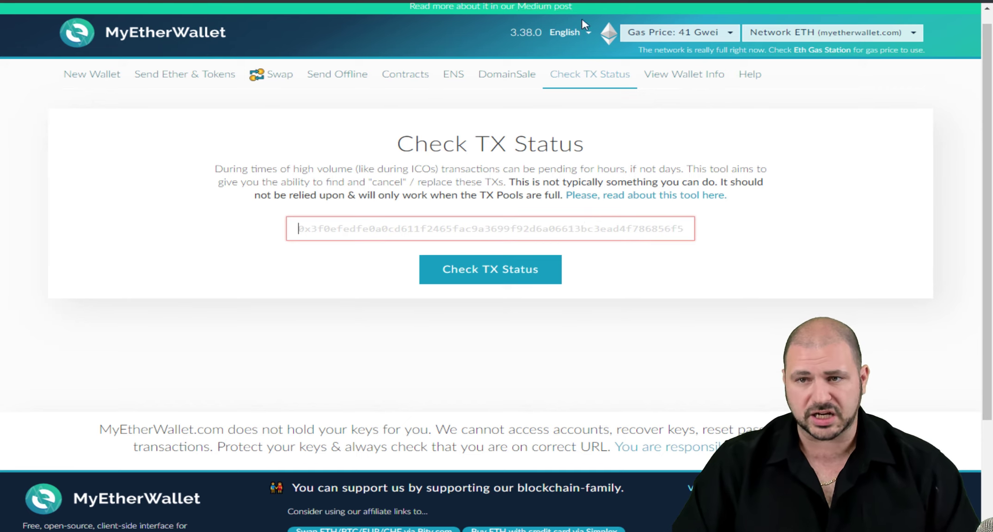
pyautogui.click(688, 86)
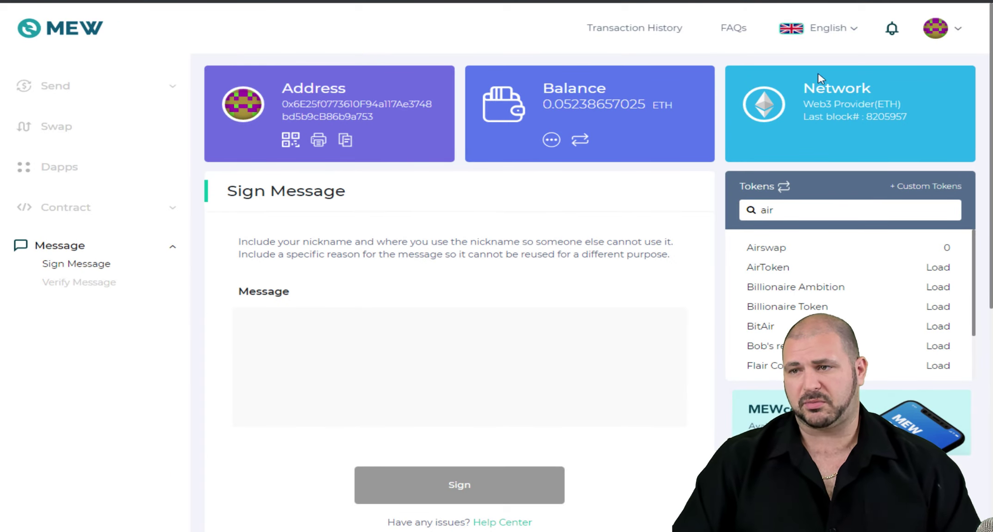
pyautogui.click(957, 33)
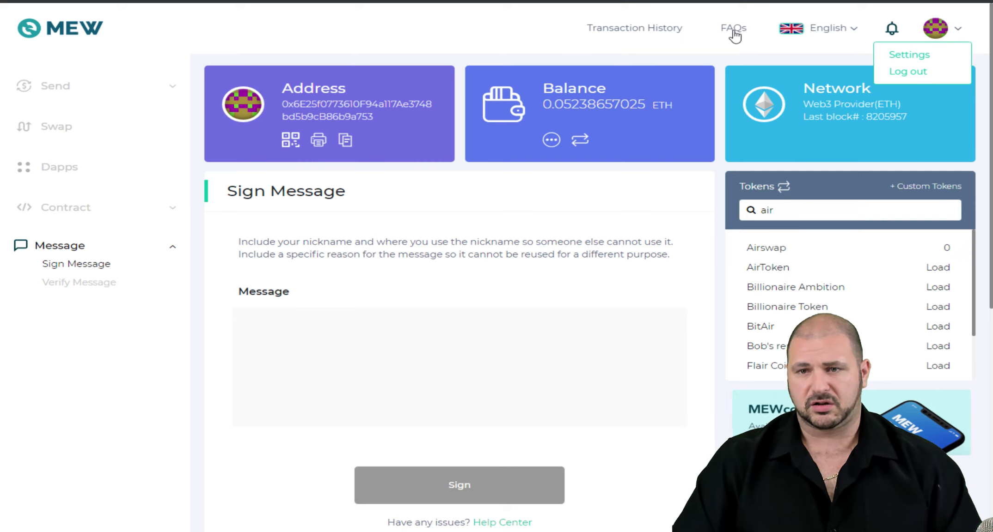
pyautogui.click(98, 363)
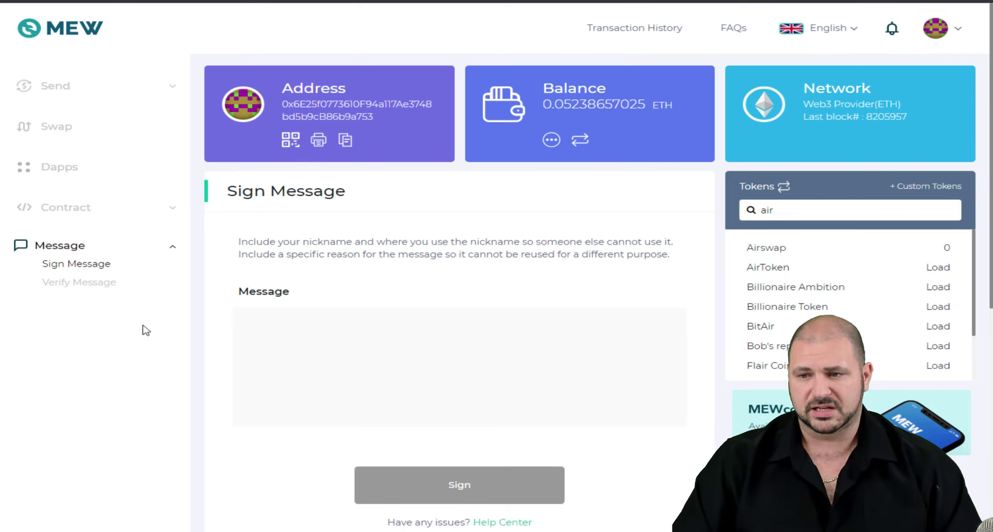
pyautogui.scroll(-8, 200, 337)
pyautogui.scroll(4, 230, 320)
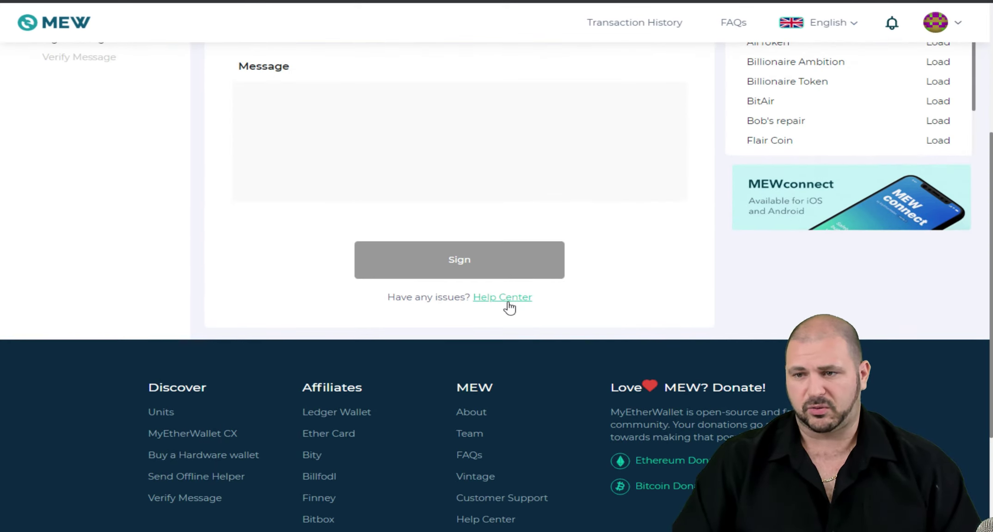